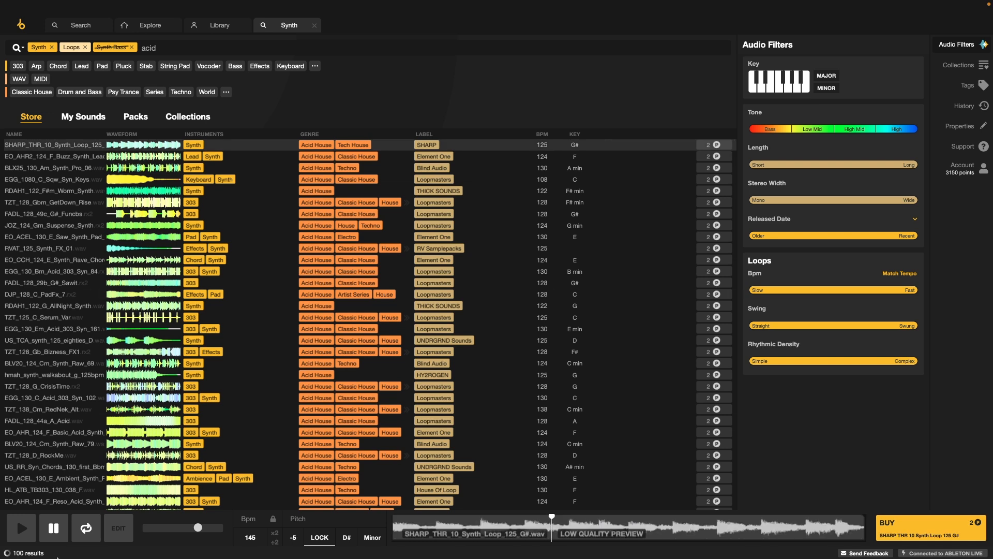
- Preview the top acid synth loops and buy SHARP_THR_10_Synth_Loop_125_G#.wav
left_click(93, 158)
left_click(87, 147)
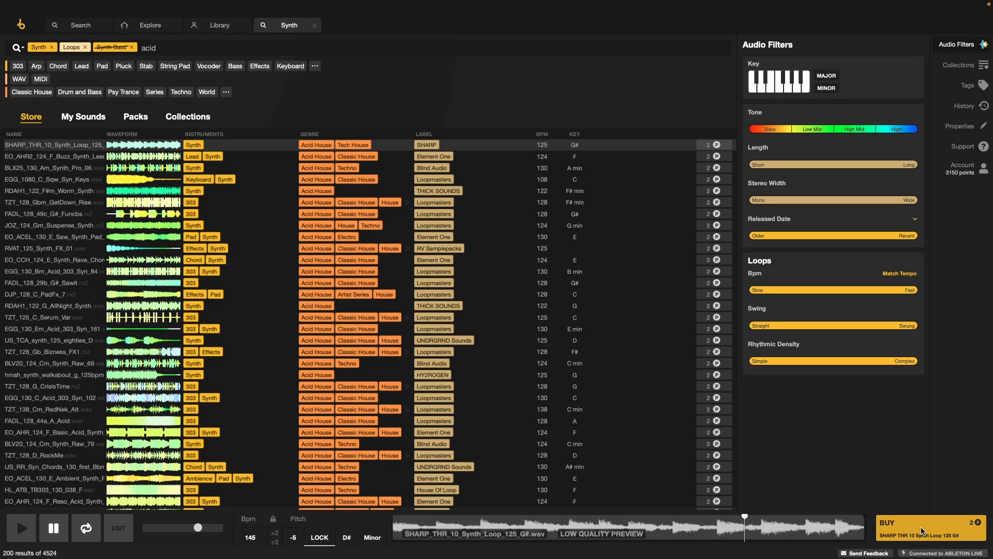
left_click(923, 530)
left_click(923, 530)
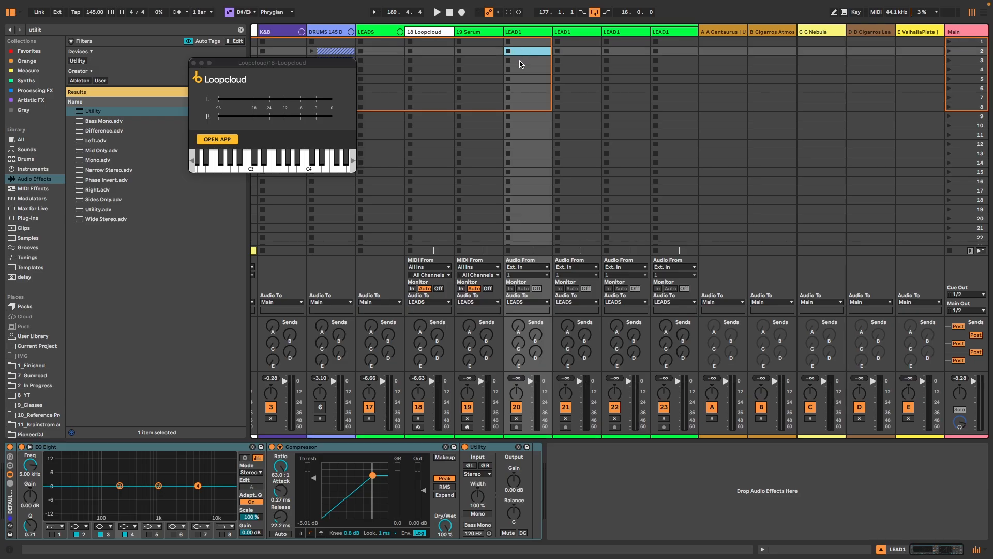
- Switch to Ableton Live, paste the SHARP_THR_10 loop into the first LEAD1 track's third clip slot and launch it
left_click(521, 64)
key("ctrl+v")
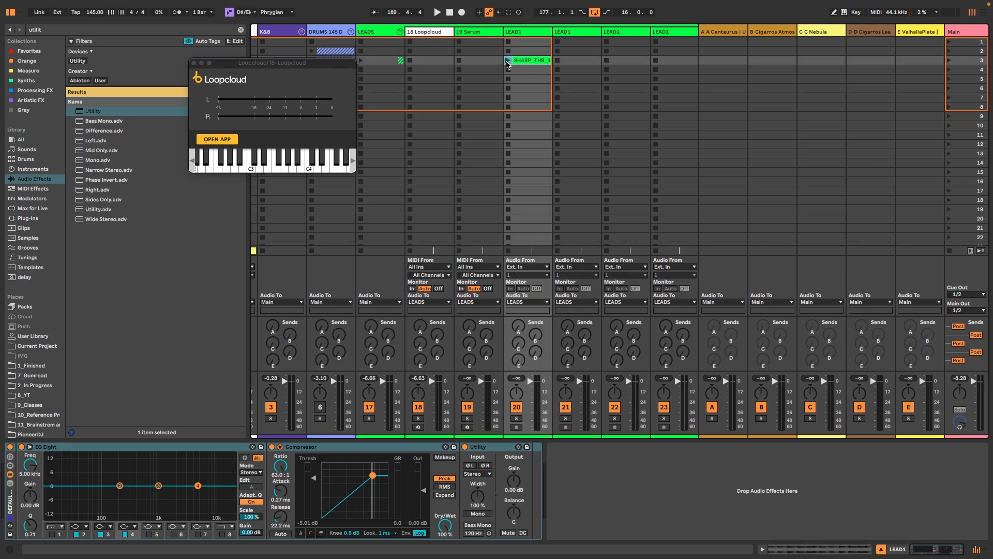
key("Return")
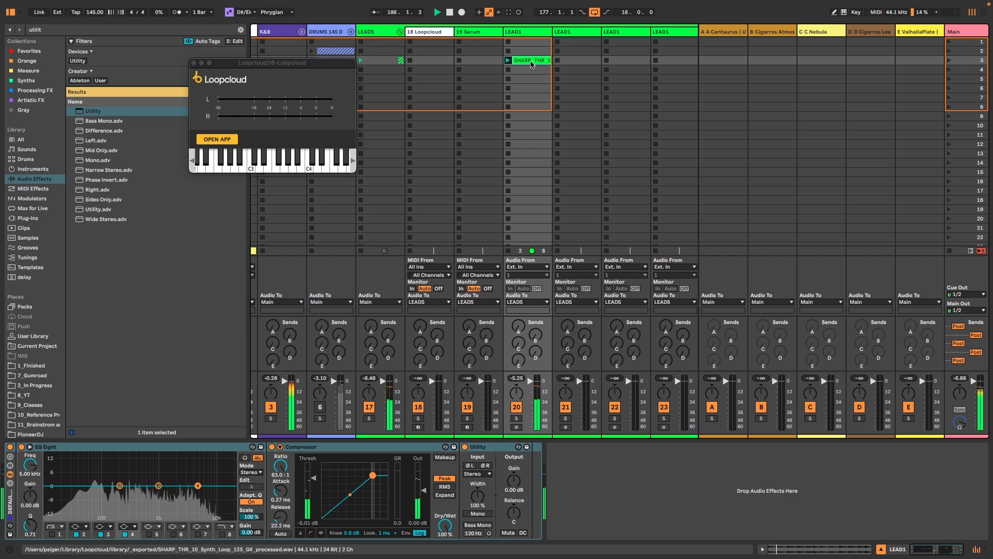
key("Tab")
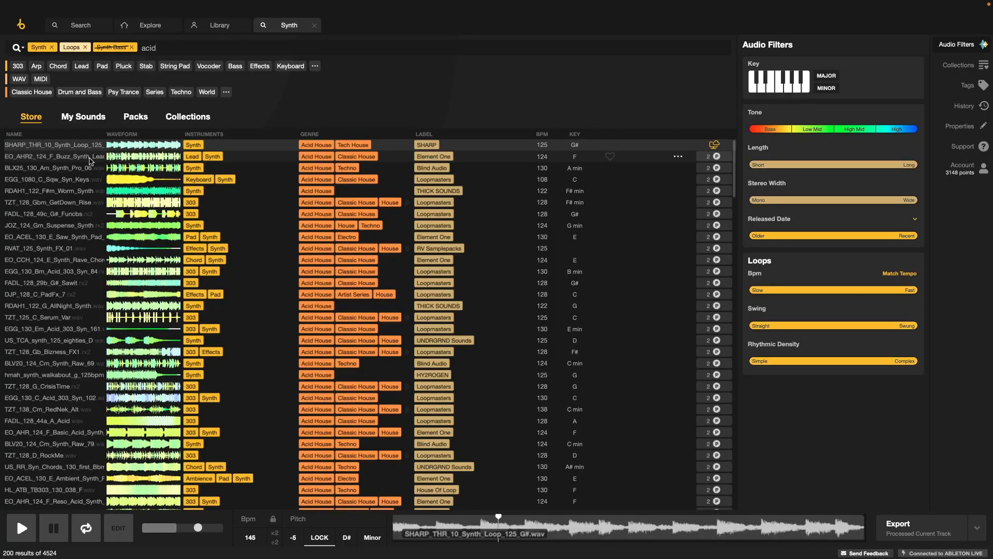
- In Loopcloud, audition further acid synth loops and buy TZT_128_Gbm_GetDown_Rise.wav
left_click(89, 158)
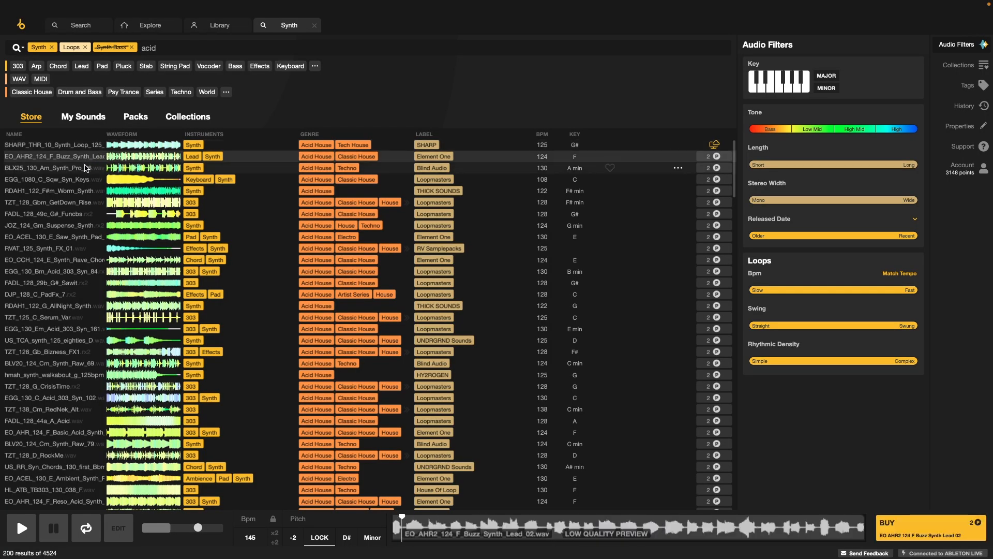
left_click(79, 166)
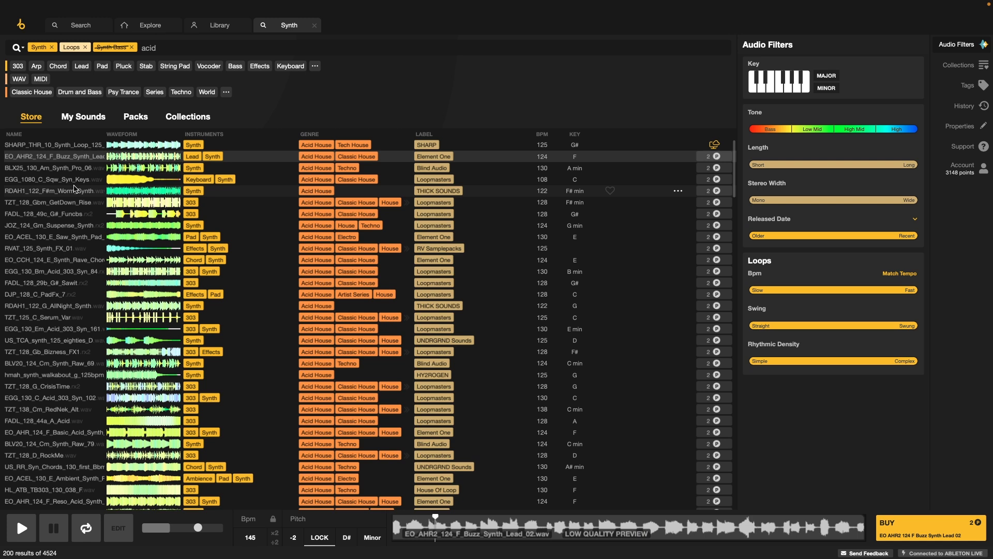
left_click(74, 180)
left_click(73, 190)
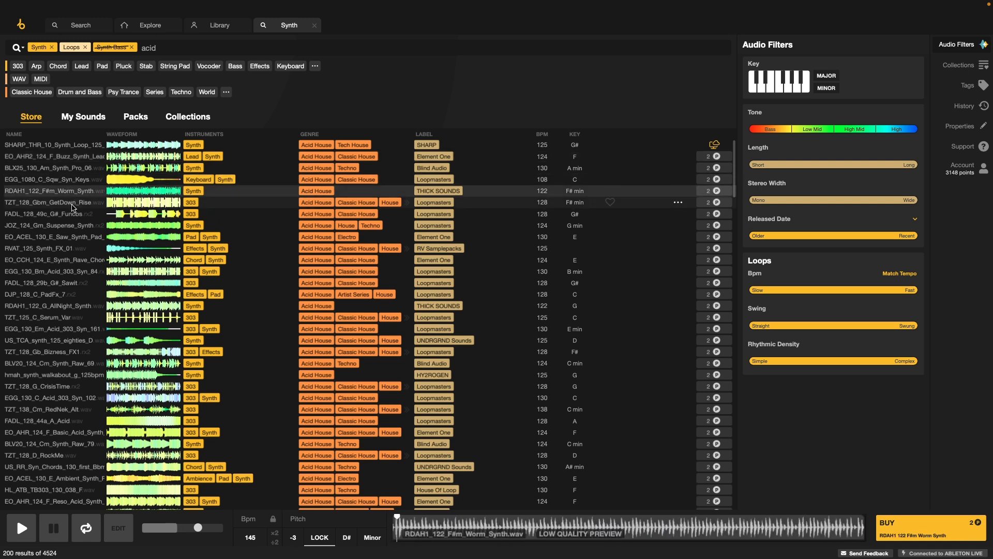
left_click(74, 203)
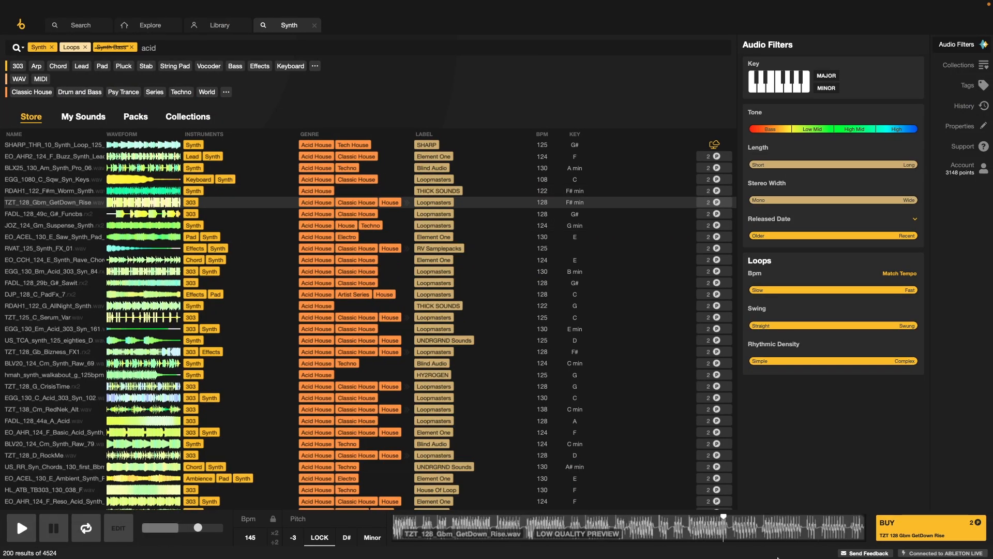
left_click(899, 539)
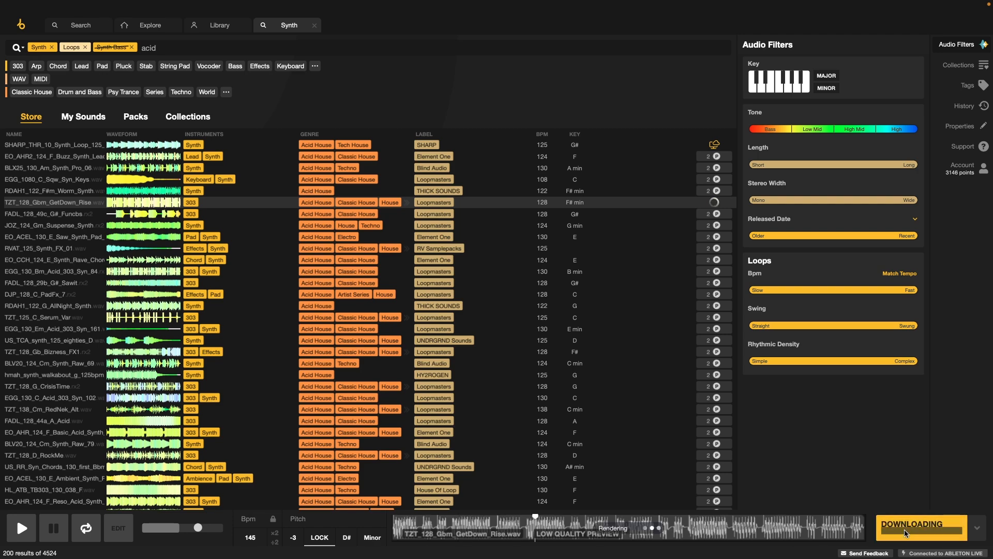
left_click(53, 533)
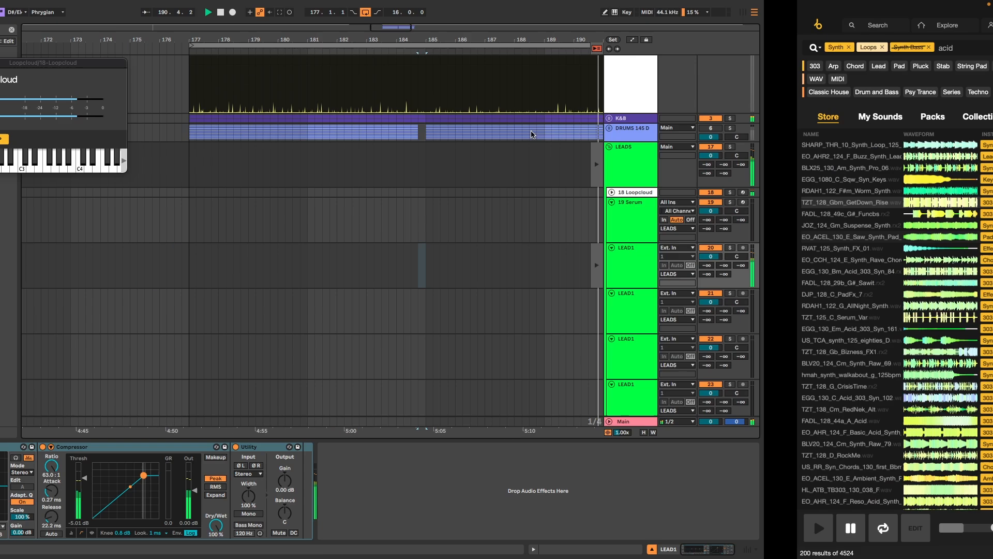
- Place the TZT_128_Gbm_GetDown_Rise loop in the second LEAD1 track's third clip slot and launch it
key("Tab")
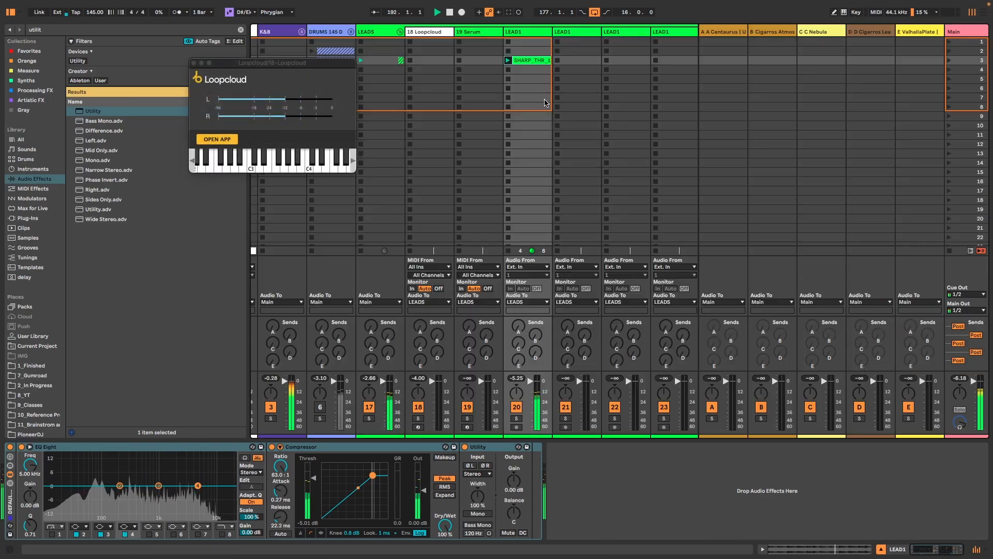
left_click(573, 63)
left_click(558, 61)
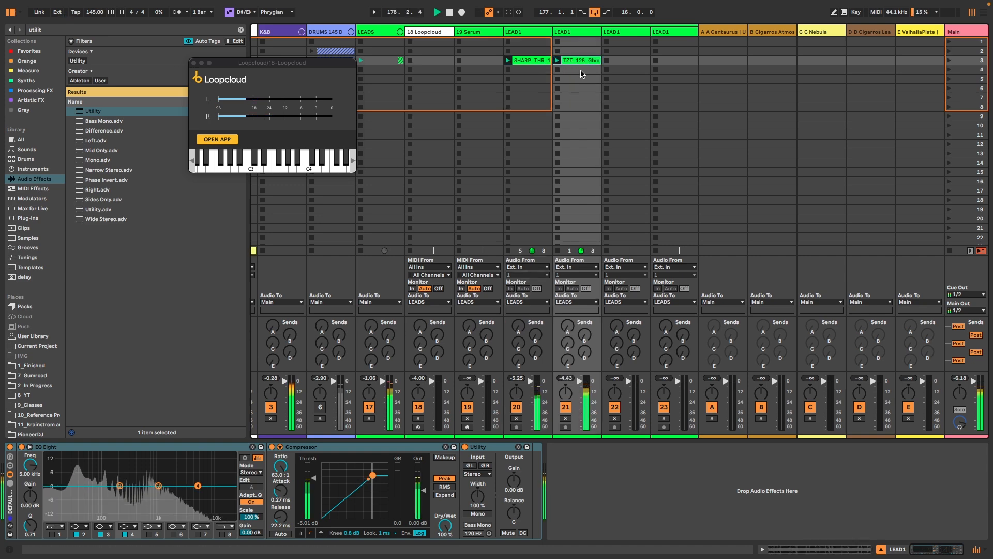
- Return to Loopcloud, preview GS_ODS_140_Fm_Synth_Pad_02.wav among the "fm" results and buy it
key("Tab")
key("super+Tab")
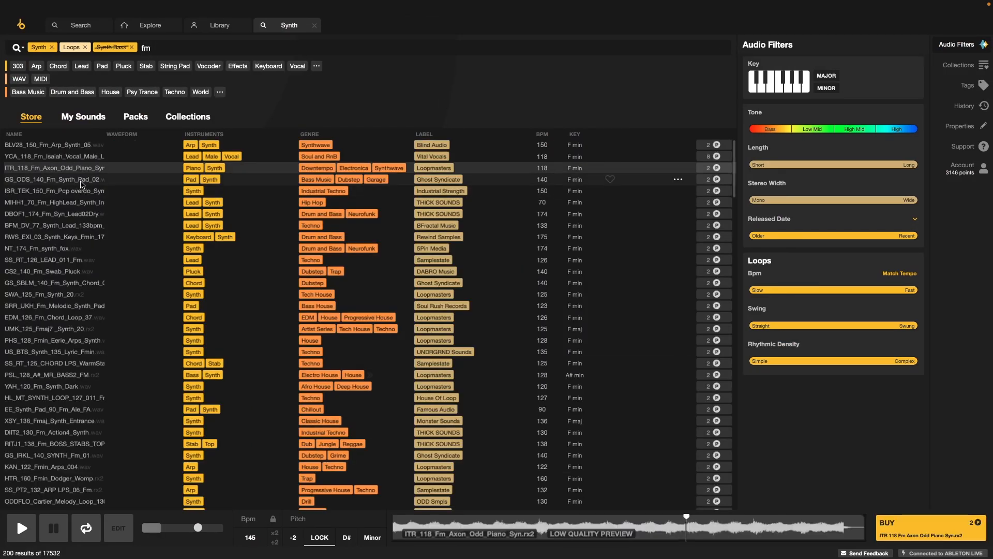
left_click(81, 180)
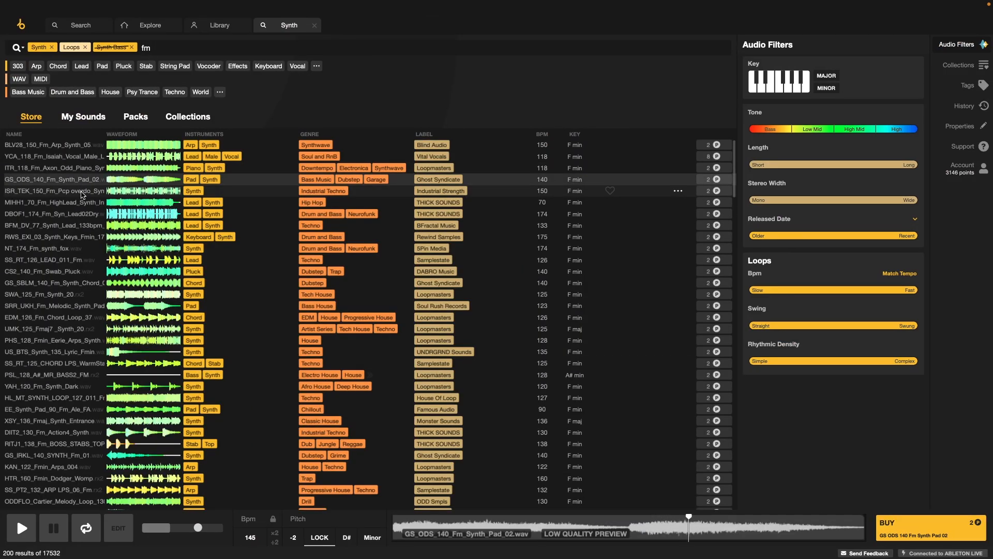
left_click(913, 541)
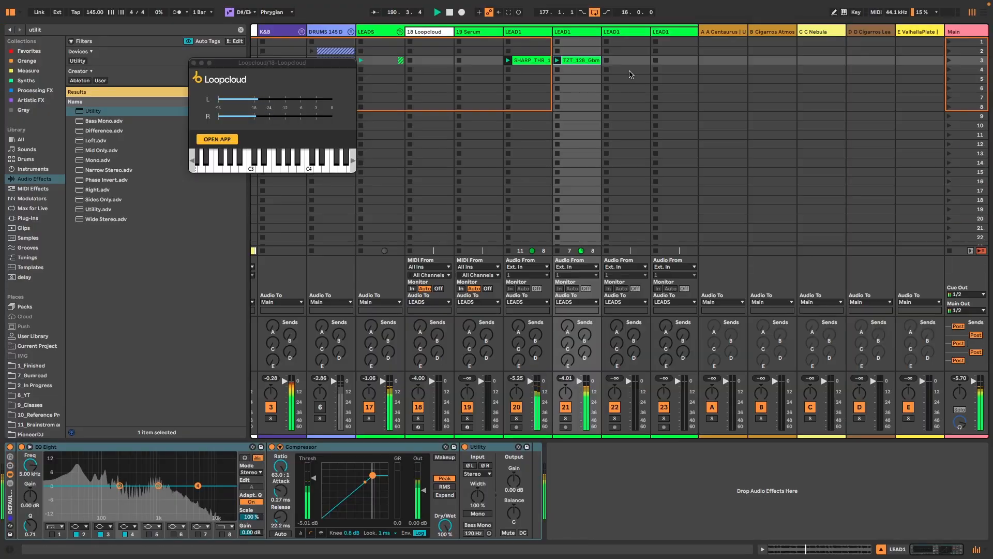
- In Ableton Live, rename the third LEAD1 track as PAD and colour it purple
right_click(620, 30)
left_click(641, 71)
type("PAD")
key("Return")
right_click(623, 31)
left_click(667, 224)
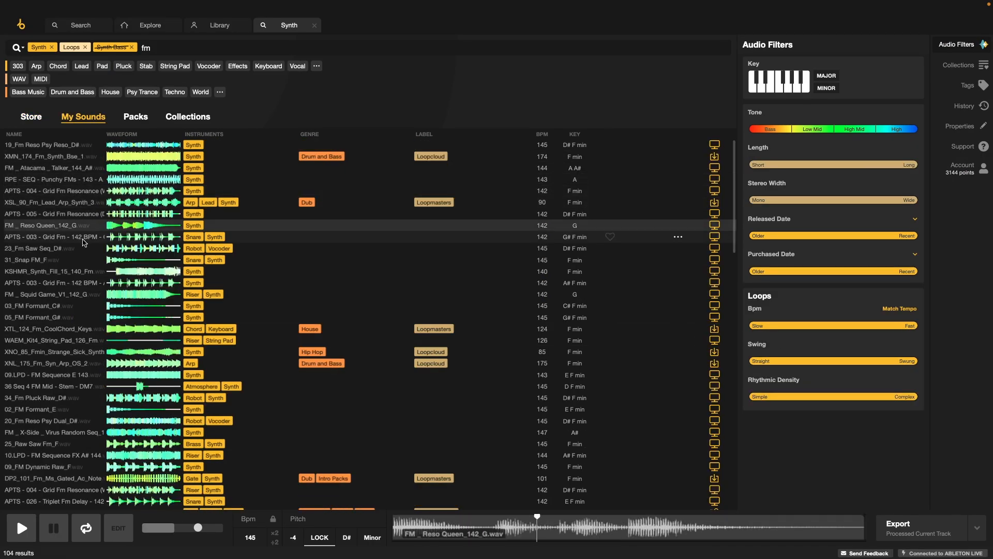
- Export the APTS - 003 - Grid Fm 142 BPM G# loop and paste it into the remaining LEAD1 track's third clip slot
left_click(83, 241)
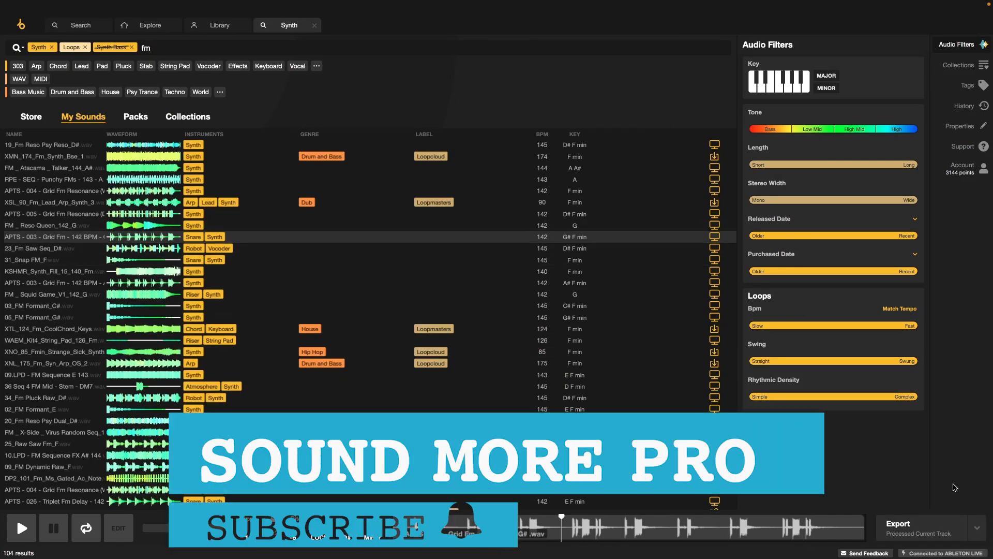
left_click(910, 523)
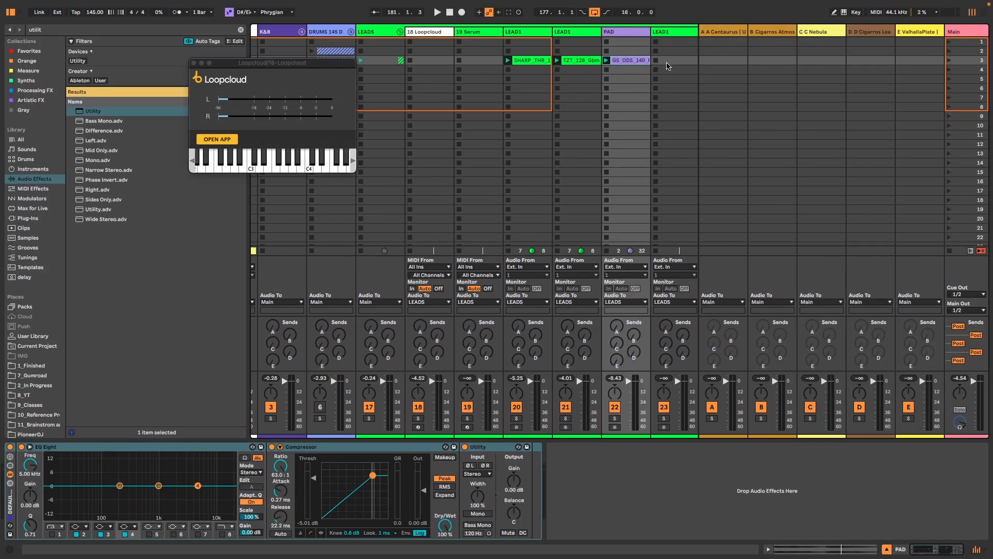
left_click(673, 60)
key("super+v")
- Colour the track holding the APTS - 003 loop cyan and rename it FM1
right_click(672, 32)
left_click(735, 161)
right_click(667, 32)
key("Escape")
right_click(672, 32)
left_click(665, 33)
- Rename the two green LEAD1 tracks as ACID1 and ACID2
left_click(577, 32)
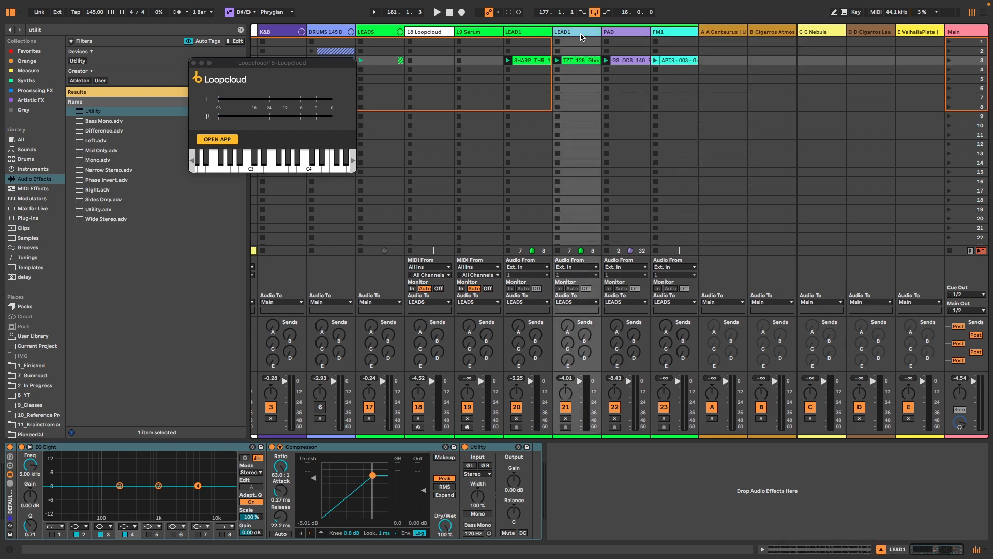
left_click(534, 35)
type("1")
left_click(577, 35)
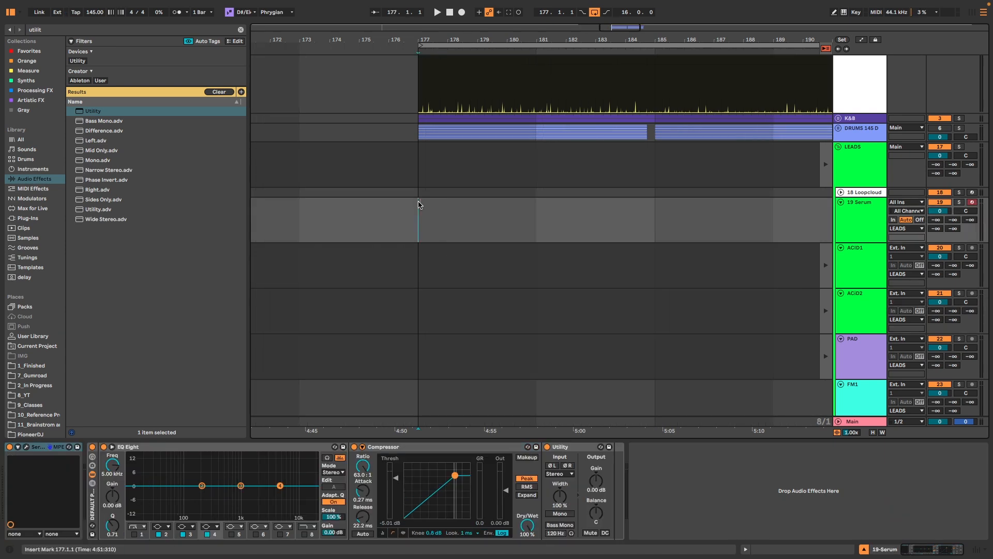
- Filter Serum's preset browser to the Pluck category and close the plug-in window
scroll(418, 205, "right", 2)
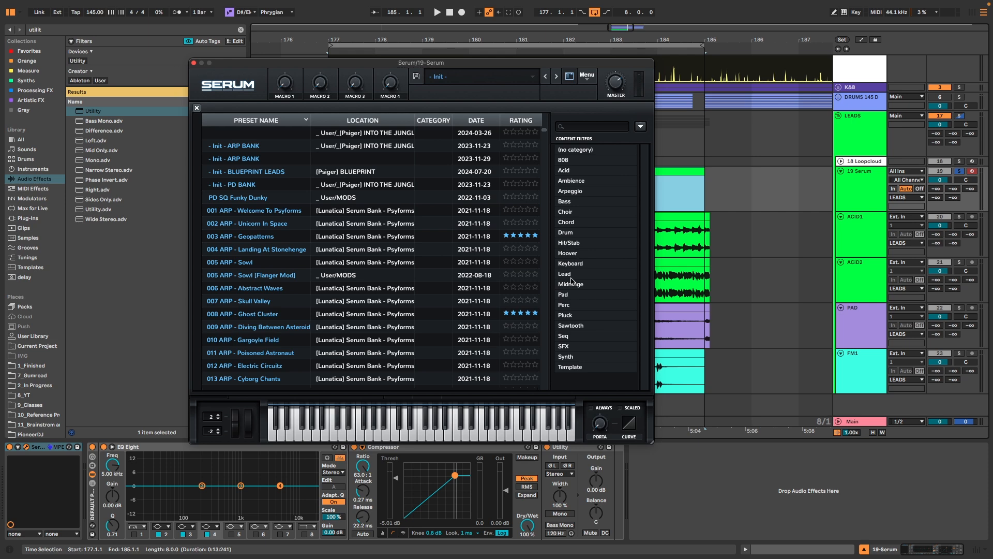
left_click(571, 316)
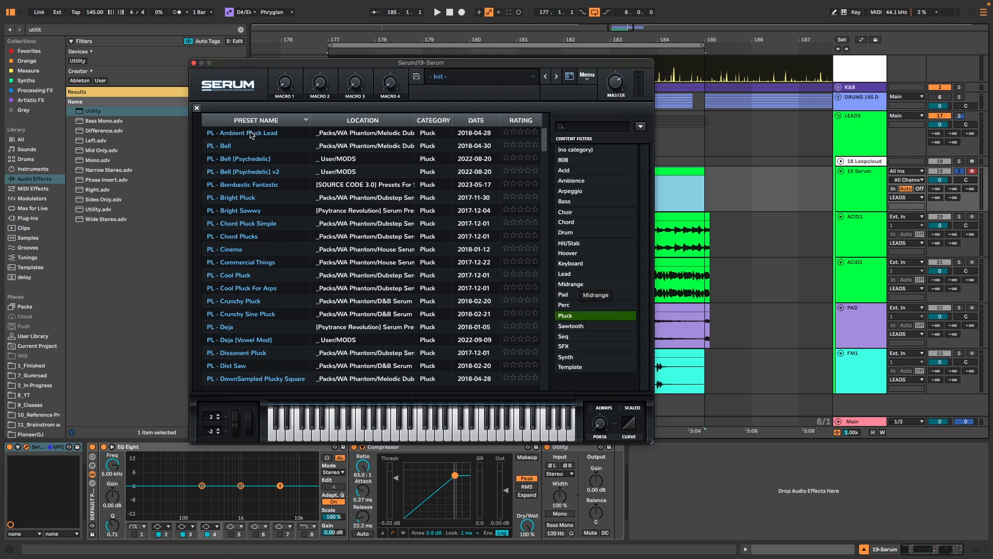
left_click(194, 62)
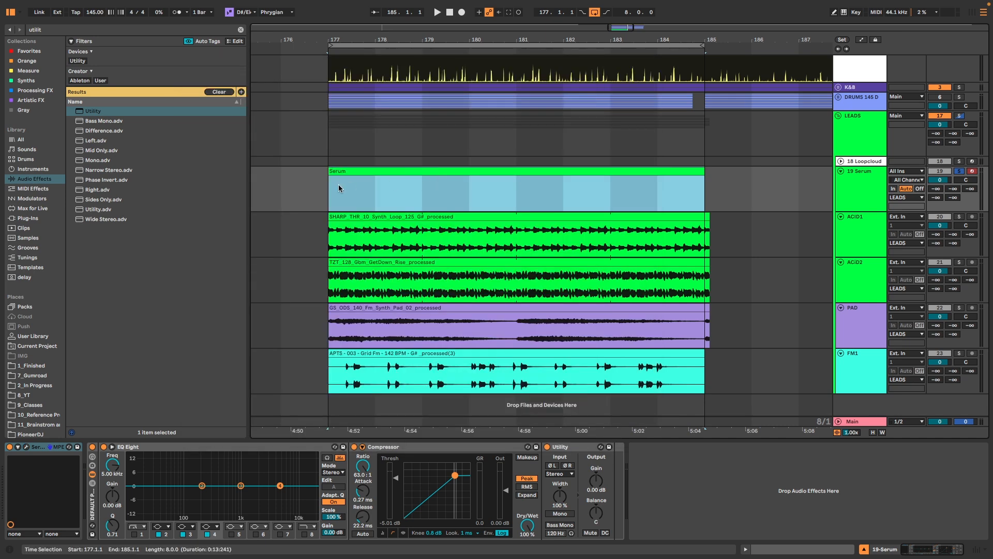
- Open the empty Serum MIDI clip for note editing and set the arrangement to a fixed 1/16 grid
left_click(375, 170)
left_click(831, 554)
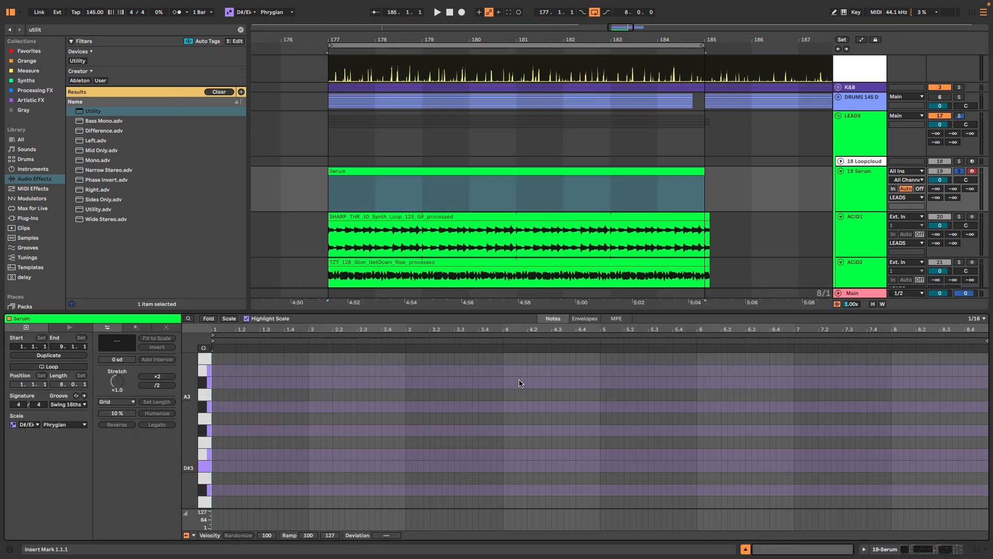
scroll(335, 217, "up", 8)
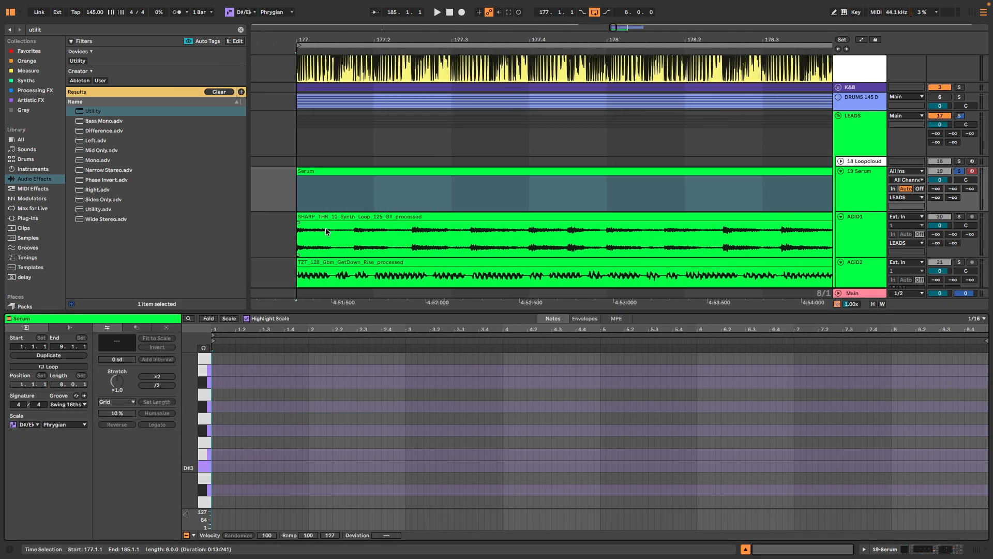
right_click(346, 200)
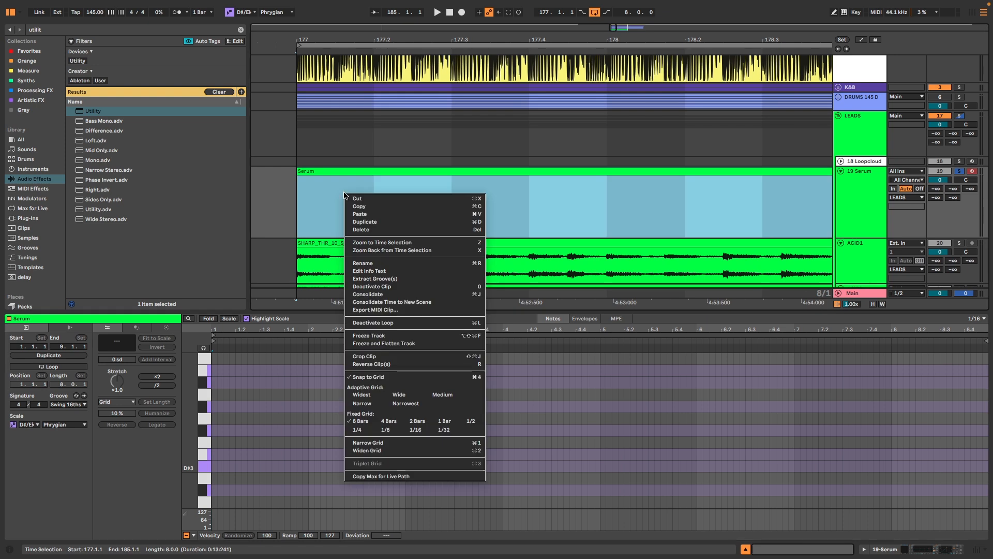
left_click(418, 429)
- Draw a D#3 note three sixteenths long at the very start of the Serum clip
scroll(318, 214, "up", 2)
scroll(319, 214, "down", 2)
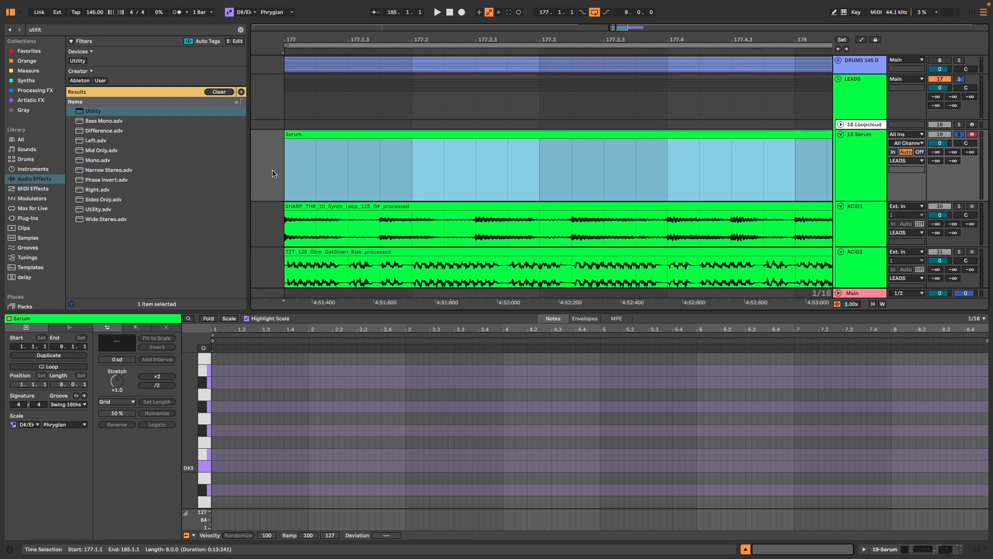
scroll(343, 181, "left", 5)
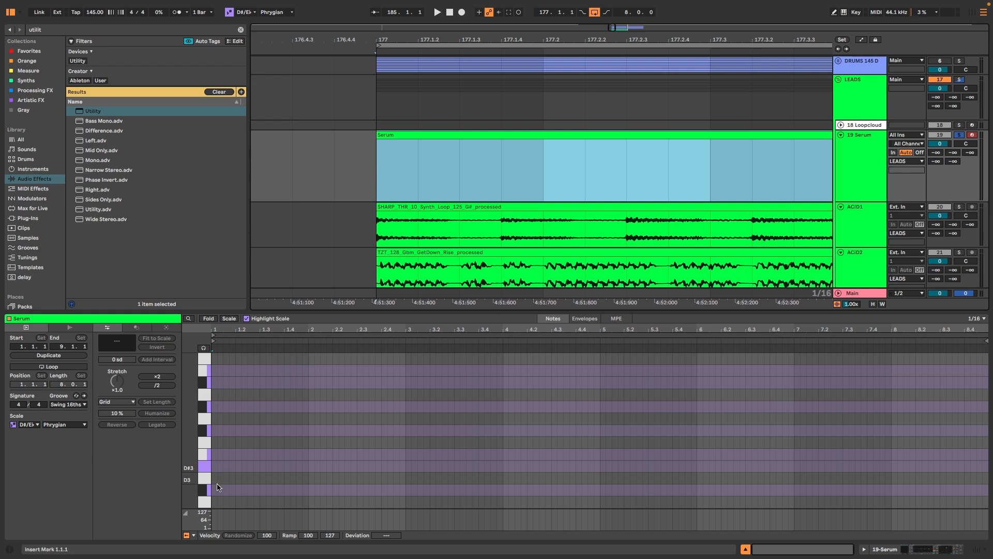
scroll(215, 496, "down", 3)
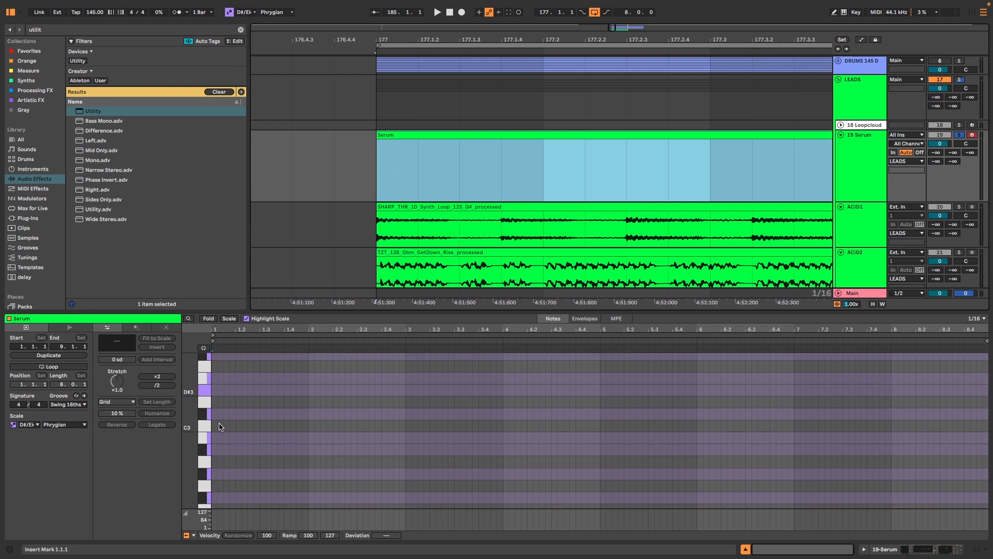
mouse_move(217, 391)
left_mouse_down()
mouse_move(313, 390)
mouse_move(227, 388)
left_mouse_up()
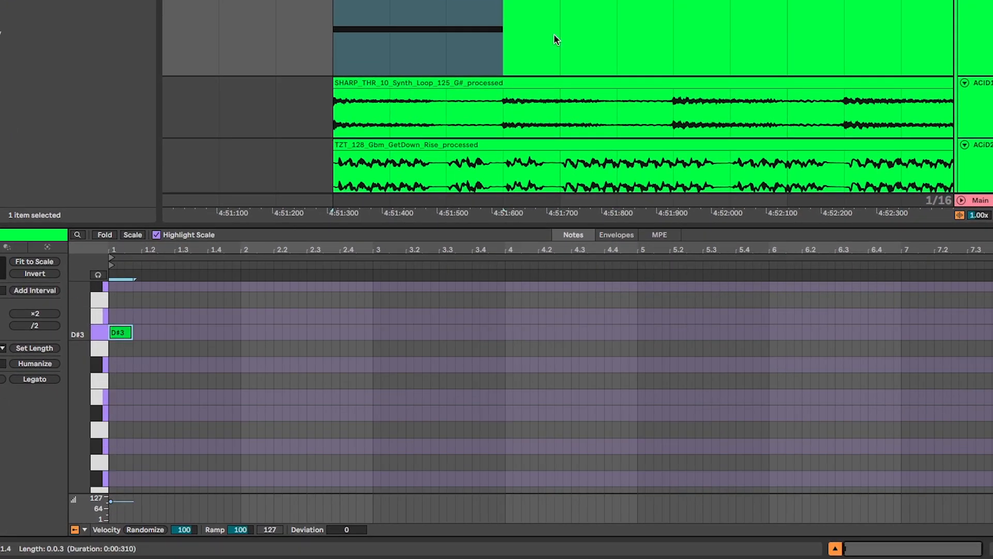
- Split the Serum clip at the end of the D#3 note, three sixteenths after bar 177
scroll(540, 32, "down", 3)
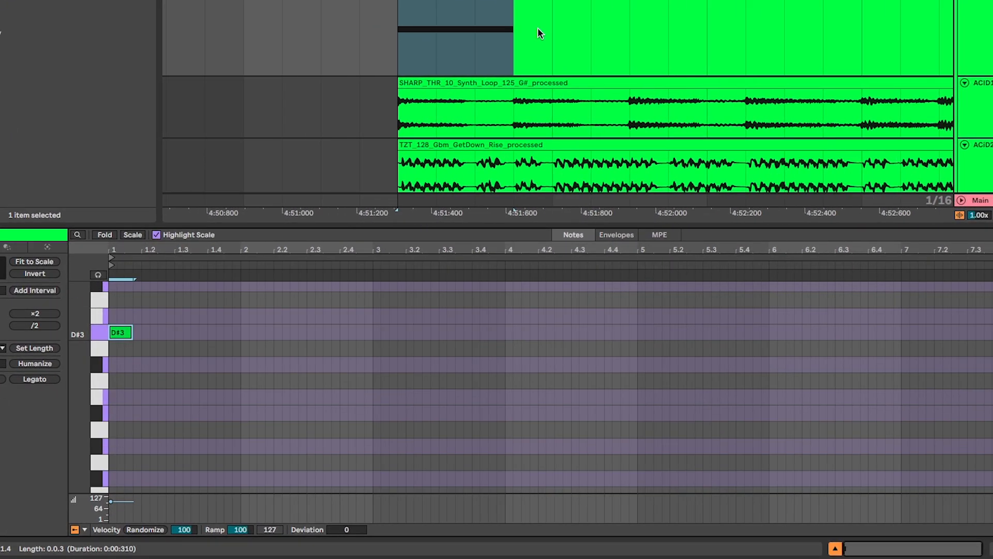
scroll(540, 33, "up", 4)
left_click(496, 10)
key("super+e")
- Duplicate the three-sixteenth Serum segment repeatedly until five segments run back to back from bar 177
left_click_drag(432, 1, 629, 1)
scroll(629, 2, "right", 4)
key("super+d")
scroll(632, 5, "right", 4)
key("minus")
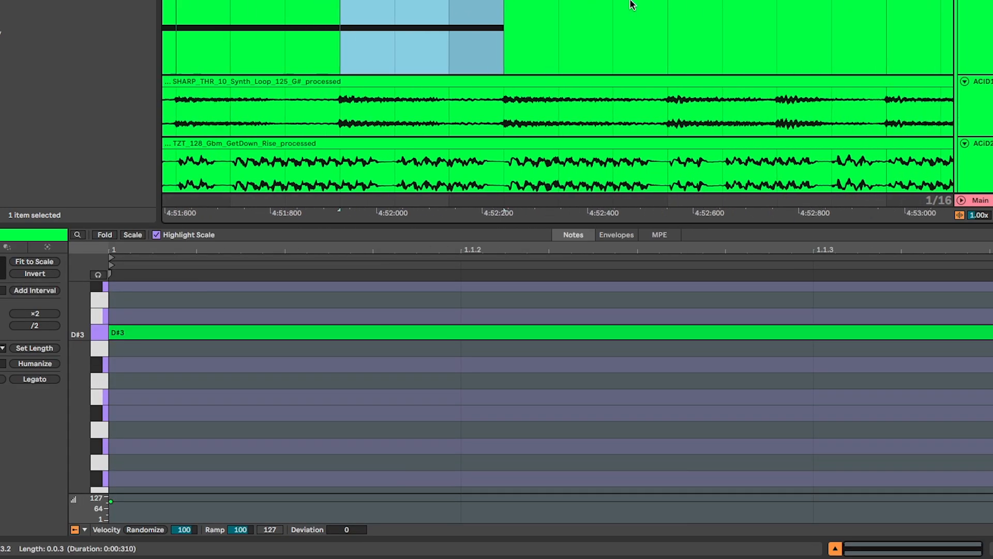
key("super+d")
key("super+d")
- Shorten the fifth Serum segment to two sixteenths and duplicate it to complete the bar
left_click_drag(673, 2, 635, 2)
key("super+d")
scroll(634, 2, "right", 5)
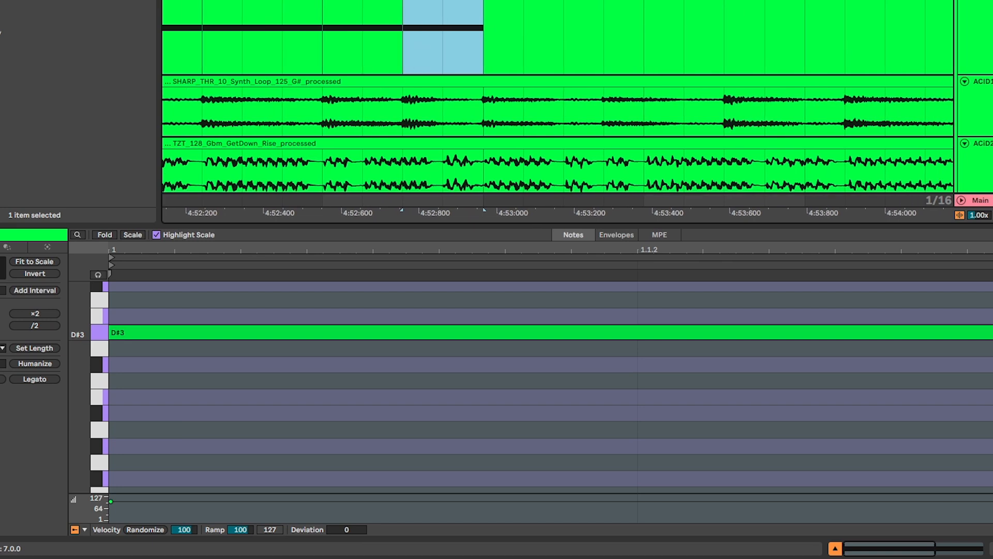
- Start the next bar with another Serum segment copy, lengthen it to three sixteenths and duplicate it
key("super+d")
left_click_drag(564, 2, 604, 2)
key("super+d")
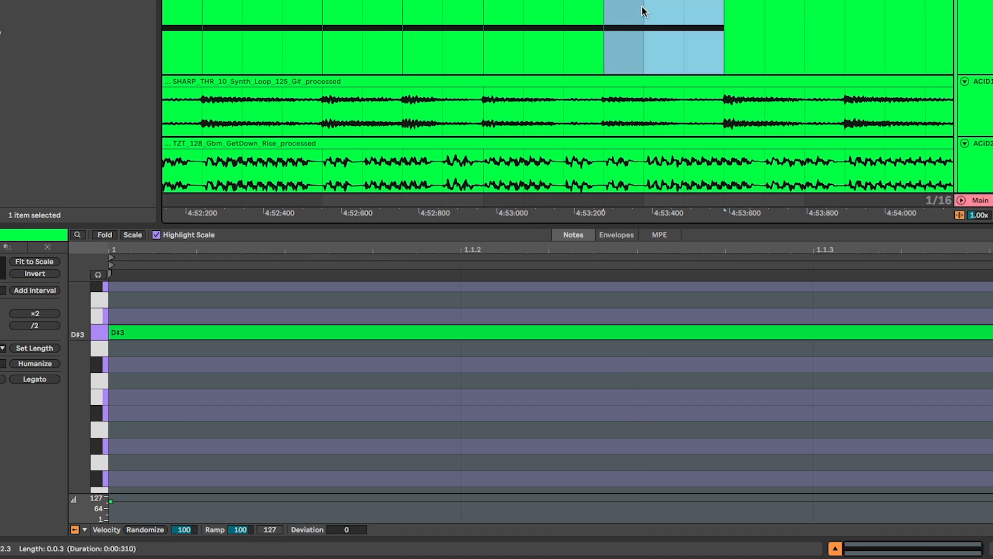
- Fill the second bar with more three-sixteenth Serum copies and two two-sixteenth ones, and consolidate all segments into one two-bar clip
scroll(642, 7, "right", 8)
key("super+d")
key("super+d")
key("super+d")
left_click_drag(689, 3, 647, 3)
key("super+d")
scroll(647, 4, "down", 6)
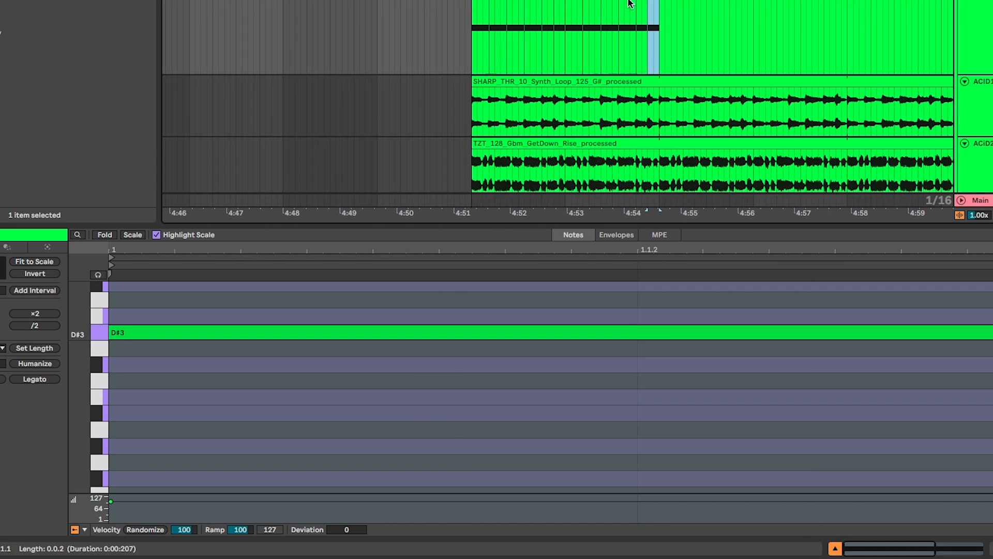
left_click(480, 2, "shift")
key("super+j")
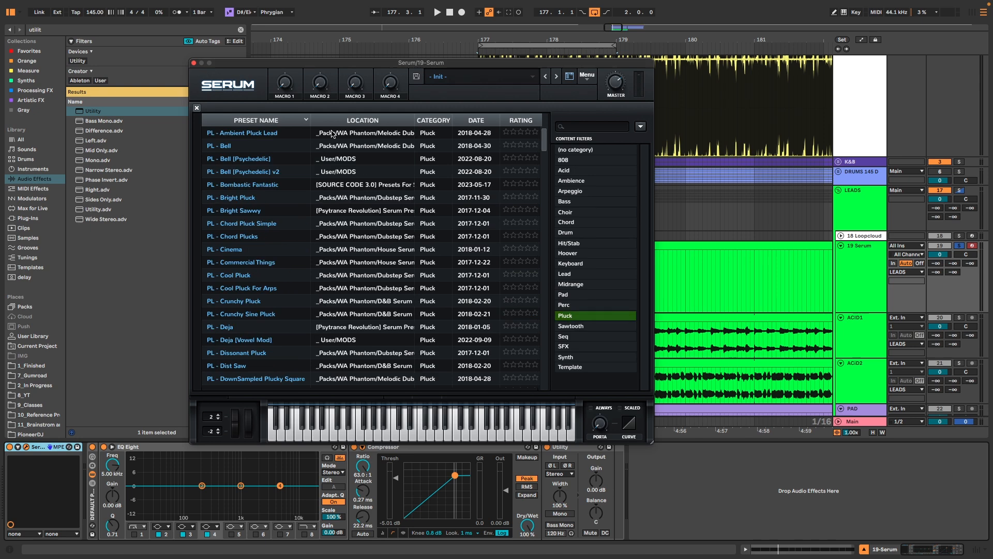
- Browse Serum's Pluck presets and load PL PureAnalogue
key("Down")
key("Down")
key("Down")
key("Down")
key("Down")
key("Down")
key("Down")
key("Down")
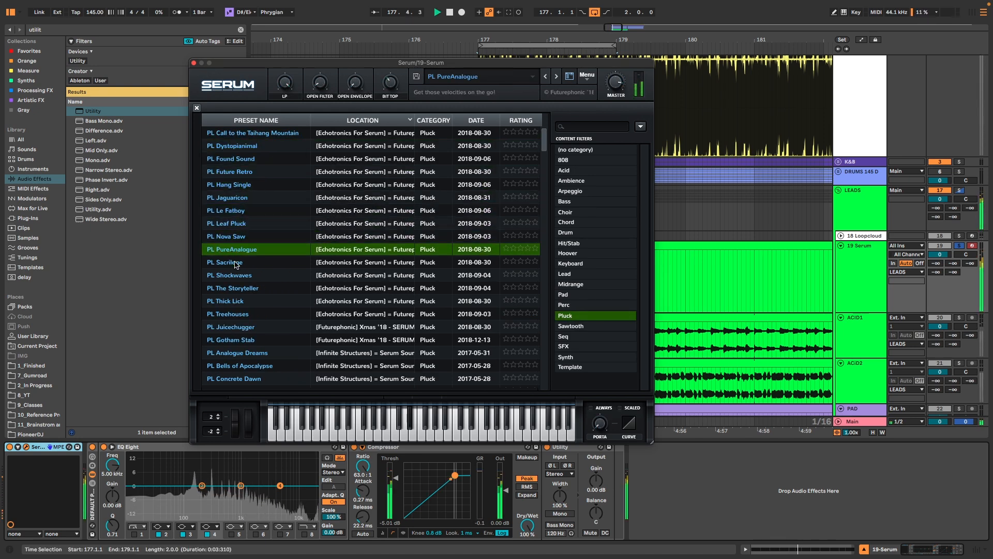
- Audition PL PureAnalogue against PL Future Retro, return to PL PureAnalogue and close the Serum window
key("space")
left_click(241, 171)
key("space")
key("space")
left_click(240, 249)
key("space")
key("space")
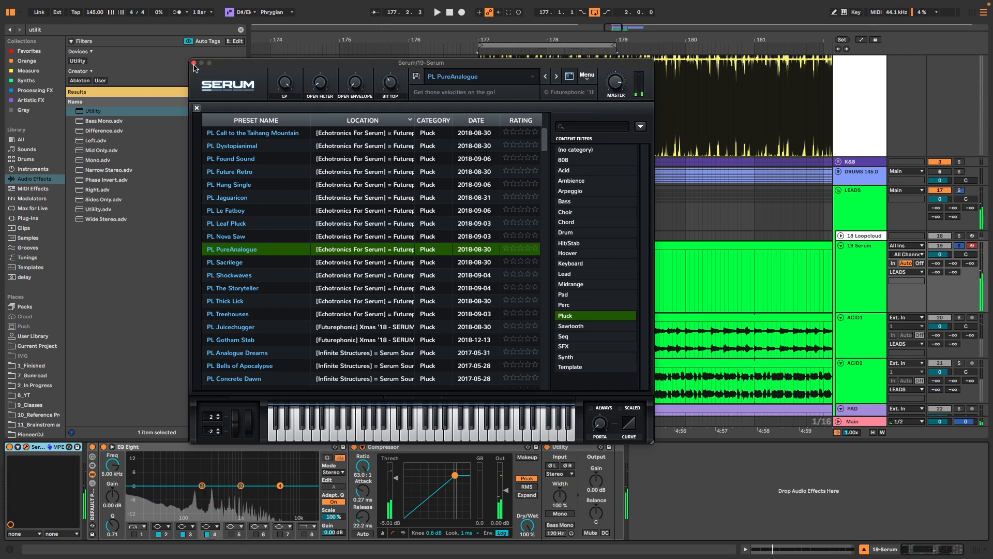
left_click(194, 62)
- Open the consolidated Serum clip's notes and examine the soloed ACID1 loop in the SPAN Plus spectrum analyzer
double_click(556, 247)
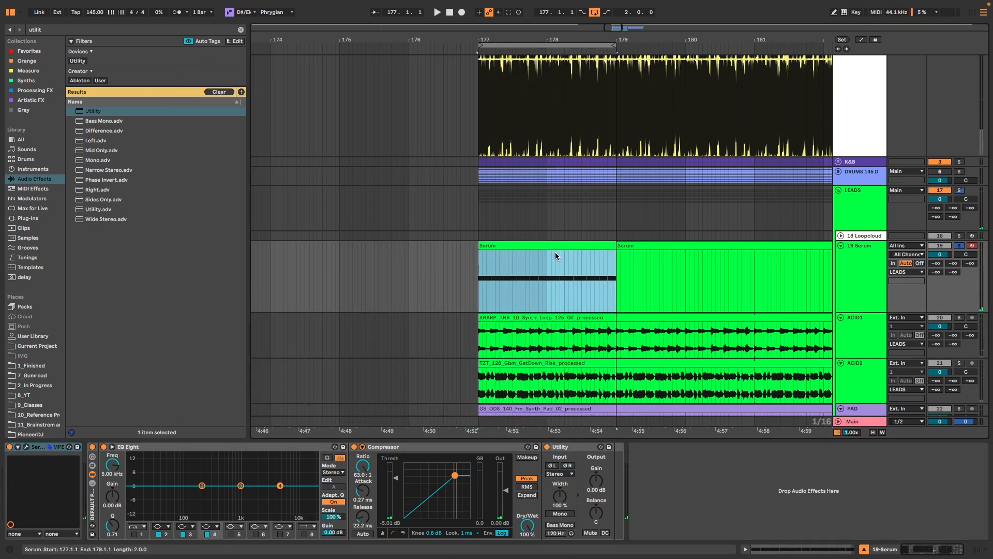
key("space")
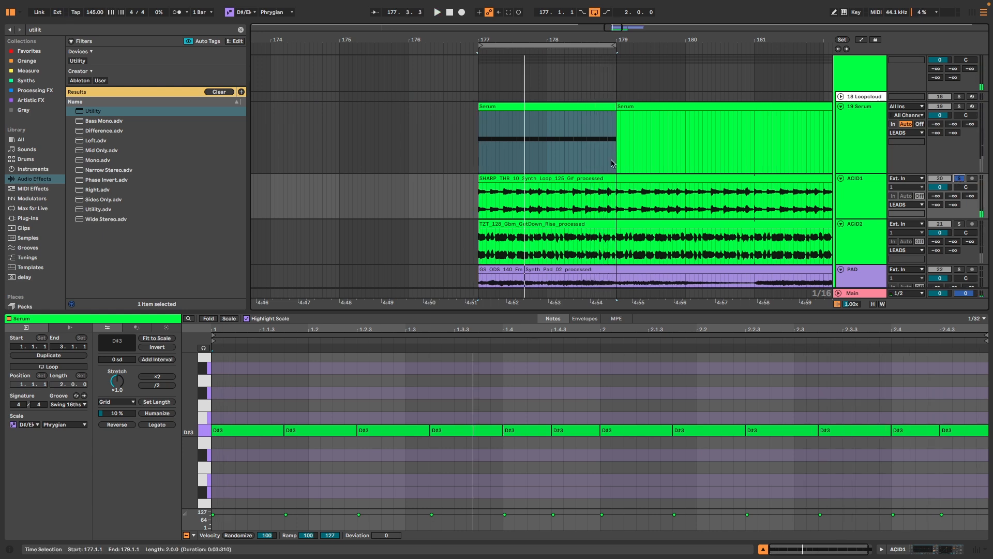
key("super+alt+p")
key("space")
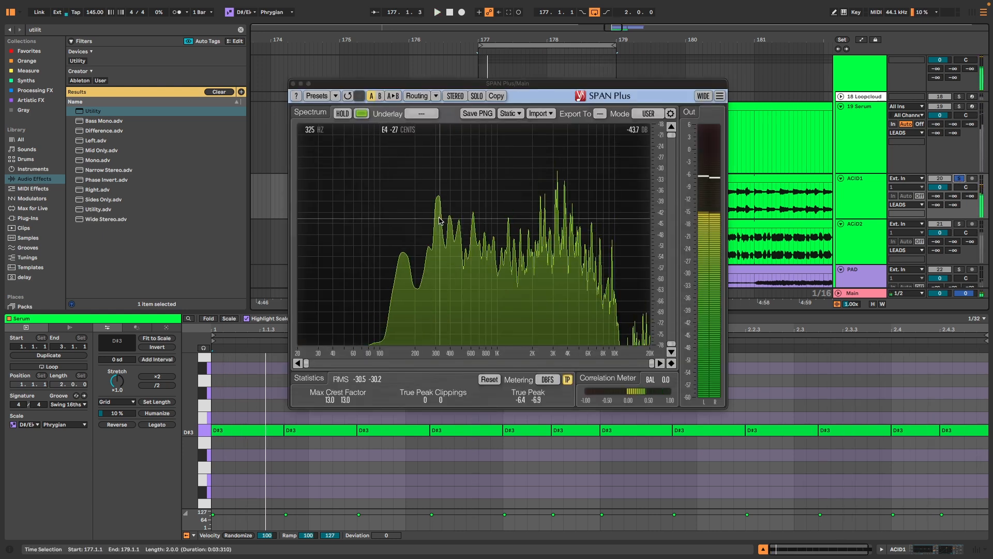
key("space")
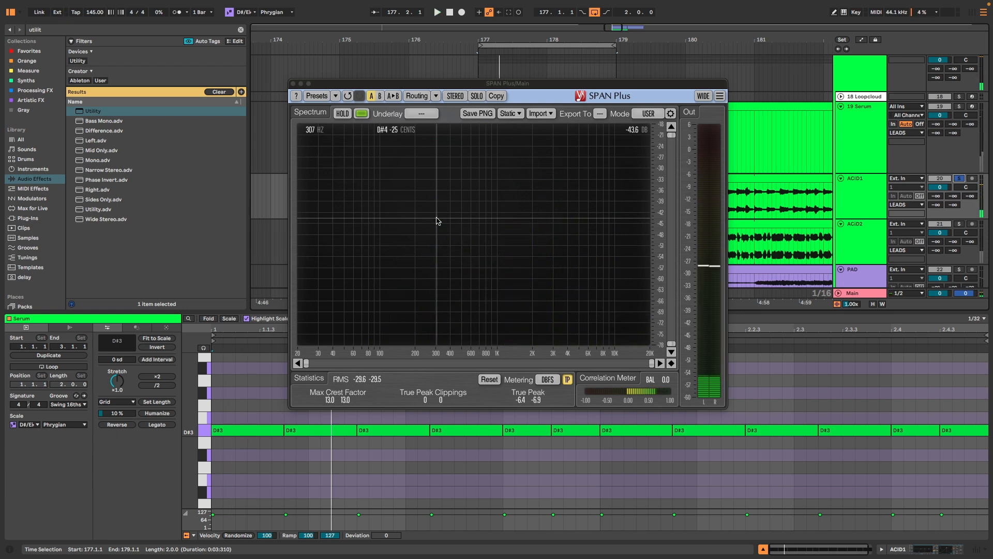
left_click(292, 83)
- Transpose the last two notes of each bar in the Serum clip down one octave to D#2
left_click_drag(538, 422, 600, 440)
key("shift+Down")
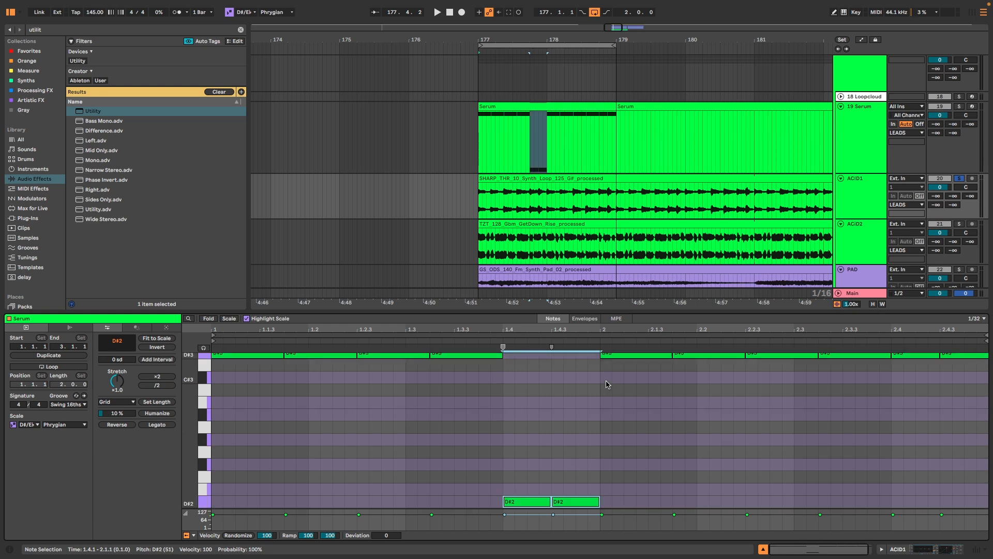
scroll(624, 397, "up", 2)
left_click_drag(900, 369, 952, 386)
left_click(904, 409)
left_click(895, 389)
left_click_drag(896, 372, 949, 395)
key("shift+Down")
- Shorten all notes in the Serum clip slightly to leave a gap between neighbouring notes
scroll(603, 417, "up", 2)
key("ctrl+a")
left_click_drag(477, 407, 472, 406)
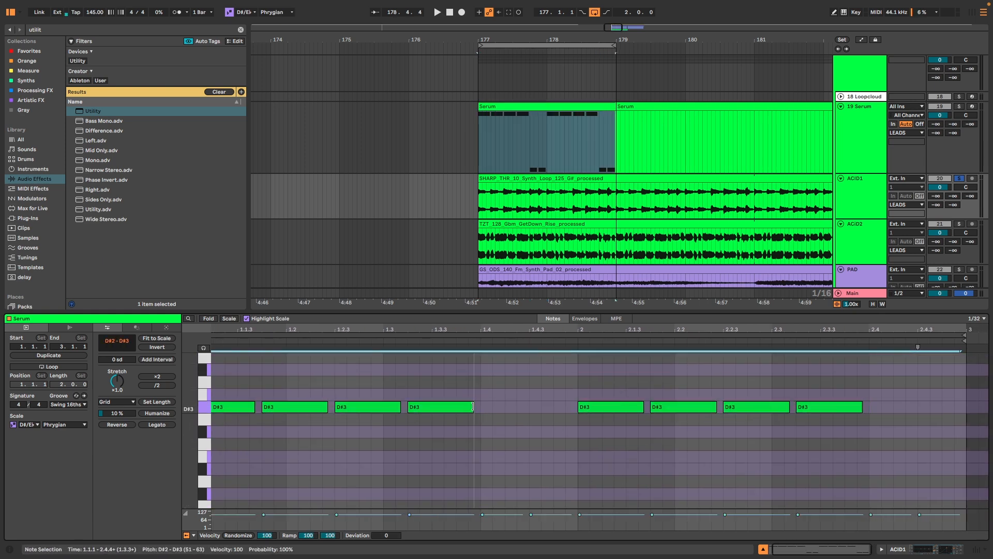
left_click(444, 396)
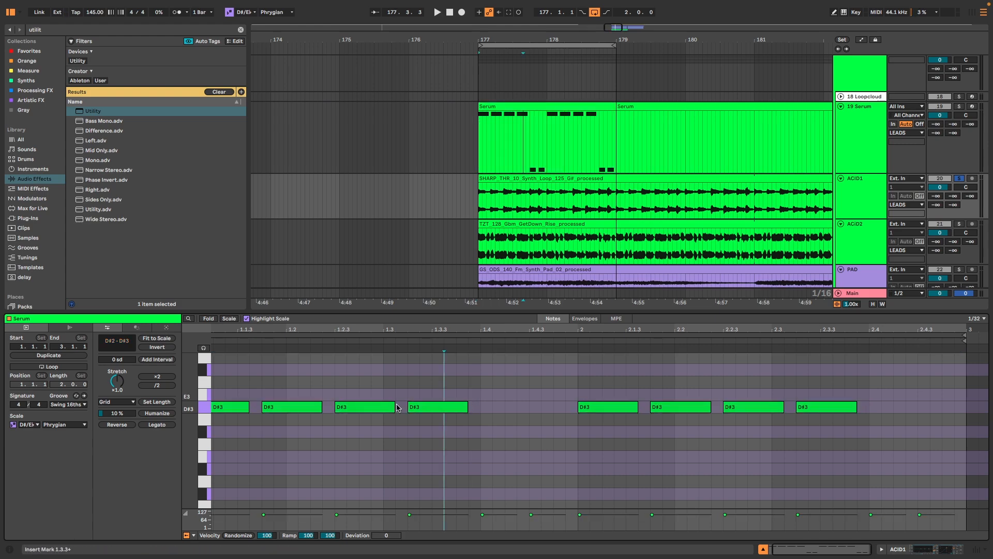
- During playback, raise the first bar's third note to E3 and move its fourth note to G#3, starting slightly later
left_click(581, 106)
key("space")
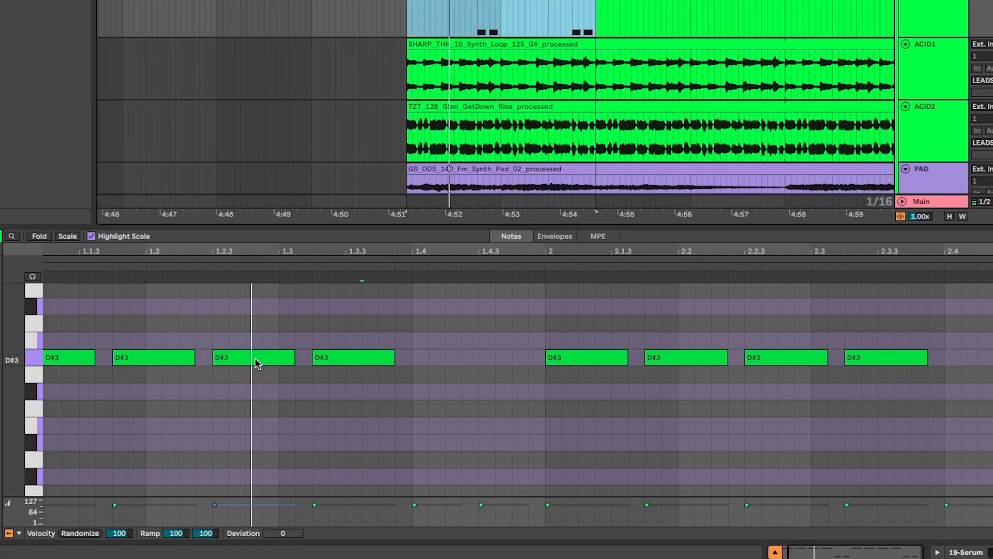
left_click_drag(256, 363, 257, 348)
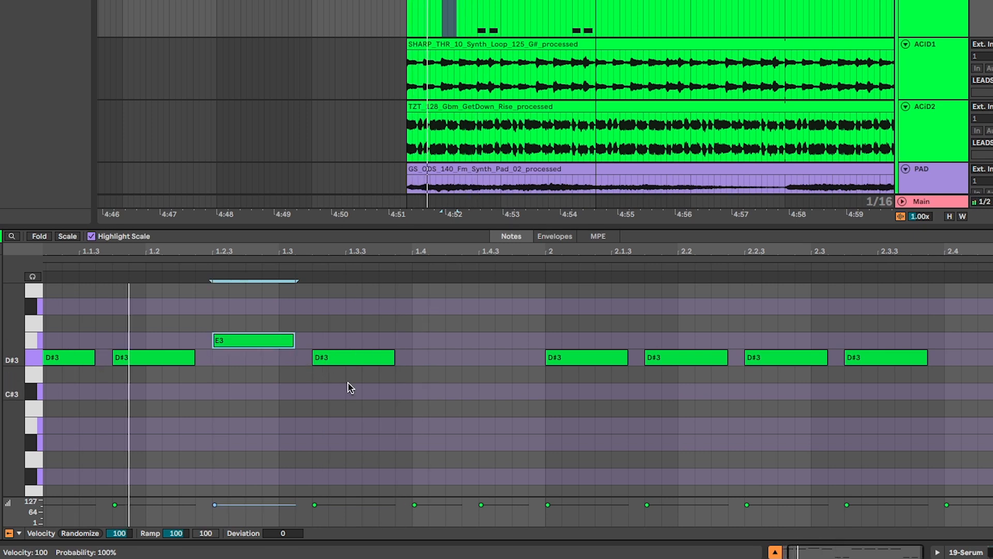
scroll(352, 373, "up", 1)
left_click_drag(350, 383, 369, 304)
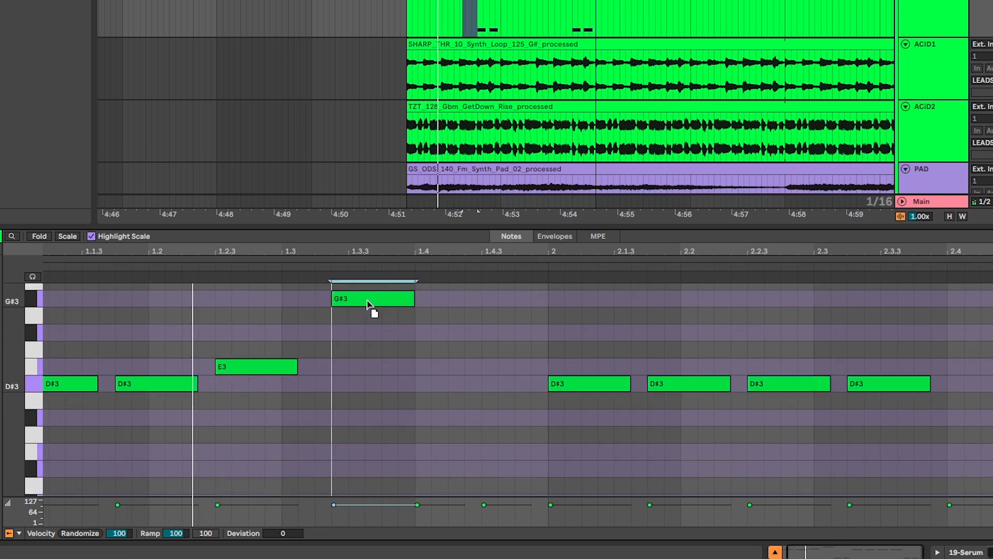
scroll(368, 304, "up", 2)
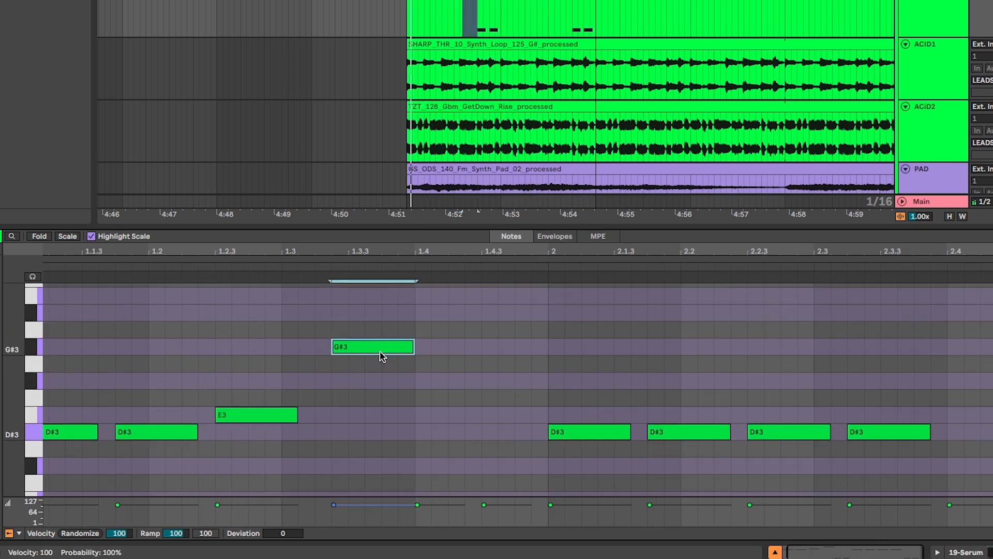
- Change the clip's scale to Phrygian Dominant and lower the first bar's G#3 note to F𝄪3
left_click(67, 426)
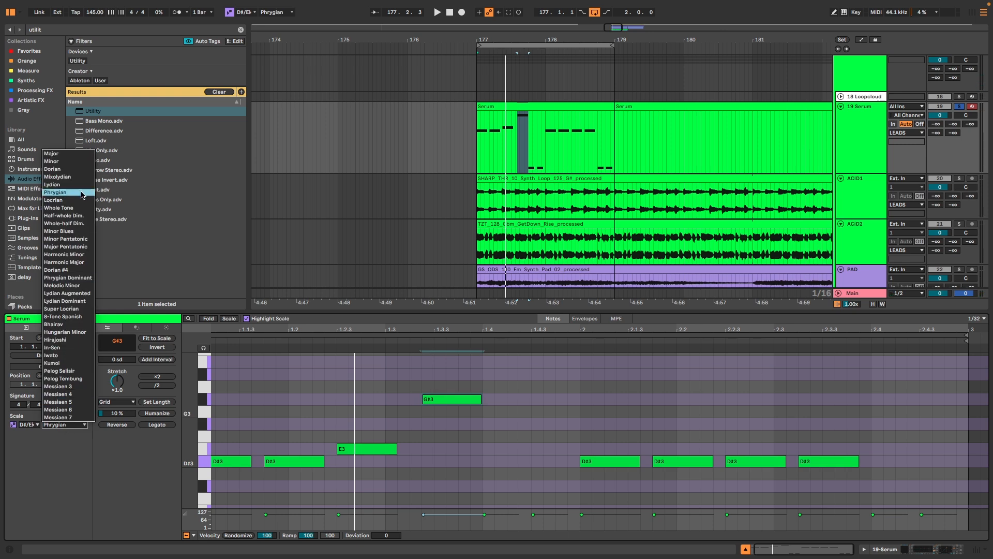
left_click(79, 279)
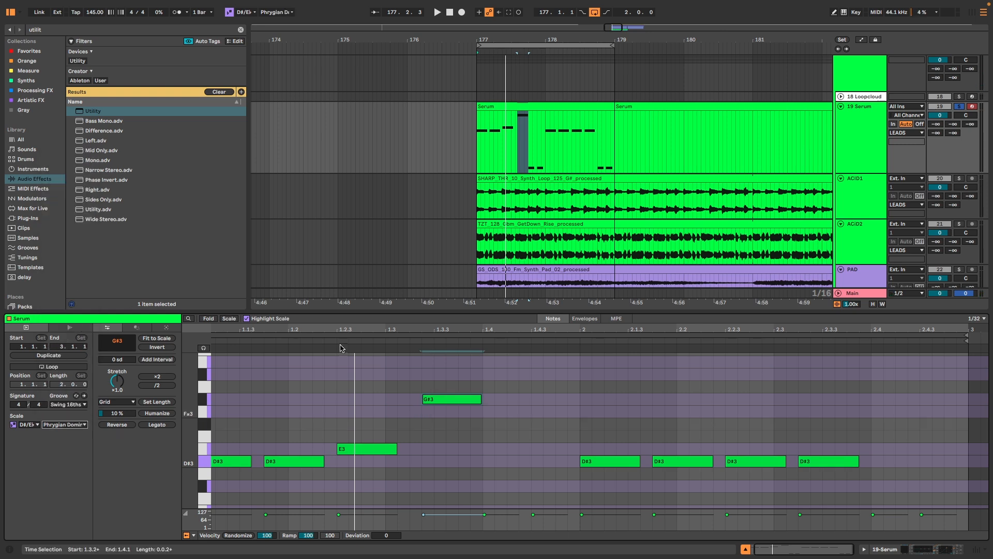
key("space")
left_click_drag(448, 402, 449, 413)
- Move the second bar's third note to E3 and its fourth note to C#3, and audition the phrase
left_click_drag(758, 461, 758, 411)
left_click_drag(833, 461, 833, 364)
left_click_drag(770, 412, 771, 400)
left_click_drag(874, 296, 875, 414)
left_click_drag(784, 346, 785, 414)
scroll(853, 408, "down", 4)
left_click_drag(904, 347, 904, 398)
scroll(904, 399, "down", 1)
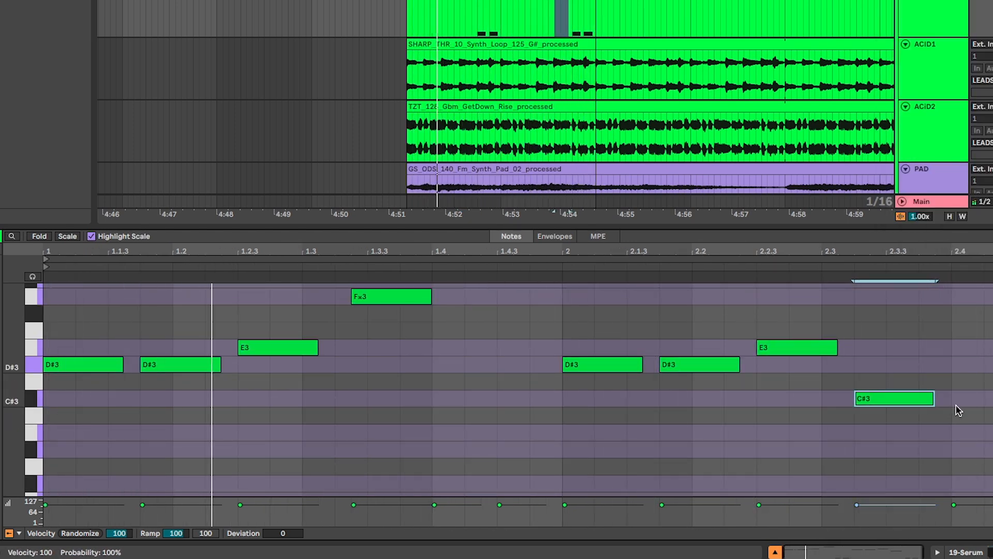
left_click_drag(596, 15, 303, 15)
key("space")
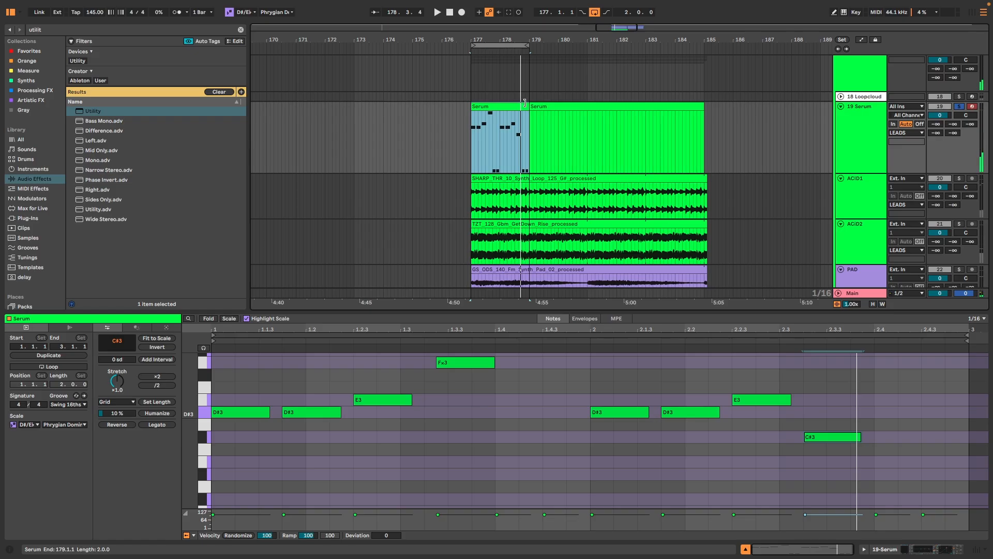
- Extend the Serum clip to bar 185 with its two-bar phrase looping, and set the arrangement loop to its eight bars
left_click_drag(529, 109, 704, 109)
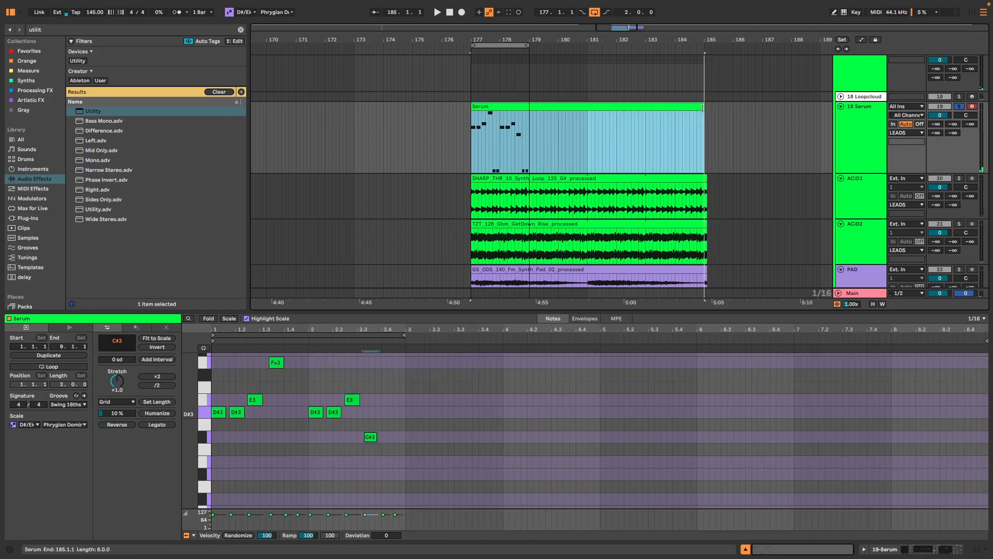
left_click(333, 364)
key("ctrl+l")
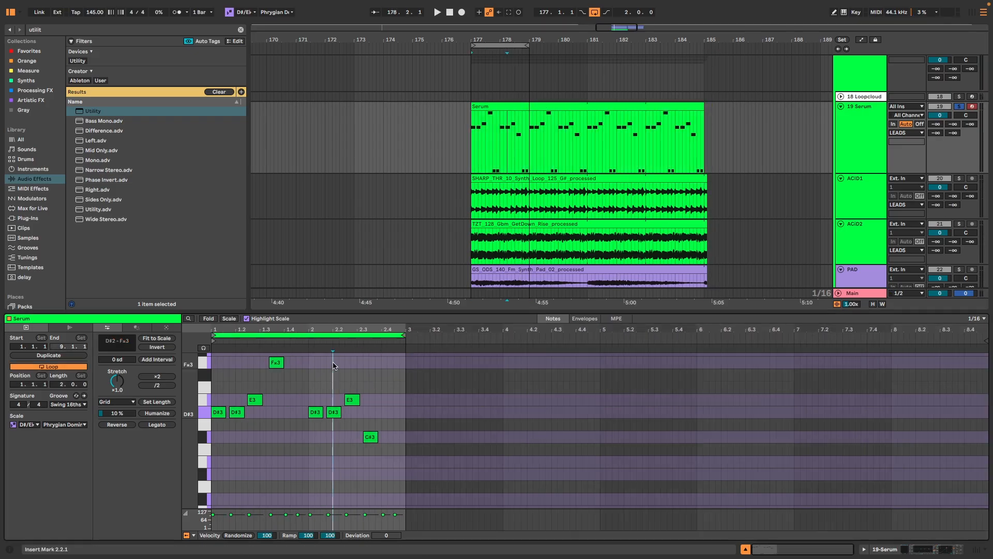
left_click(580, 103)
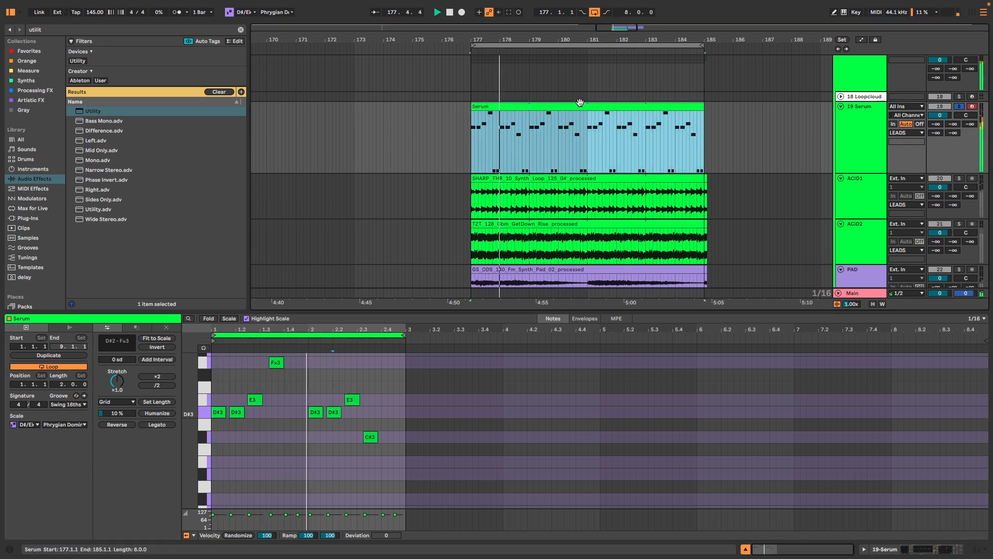
- Unsolo the Serum track, mute the ACID1 track during playback and open the SHARP_THR_10_Synth_Loop clip
left_click(962, 108)
key("space")
left_click(941, 179)
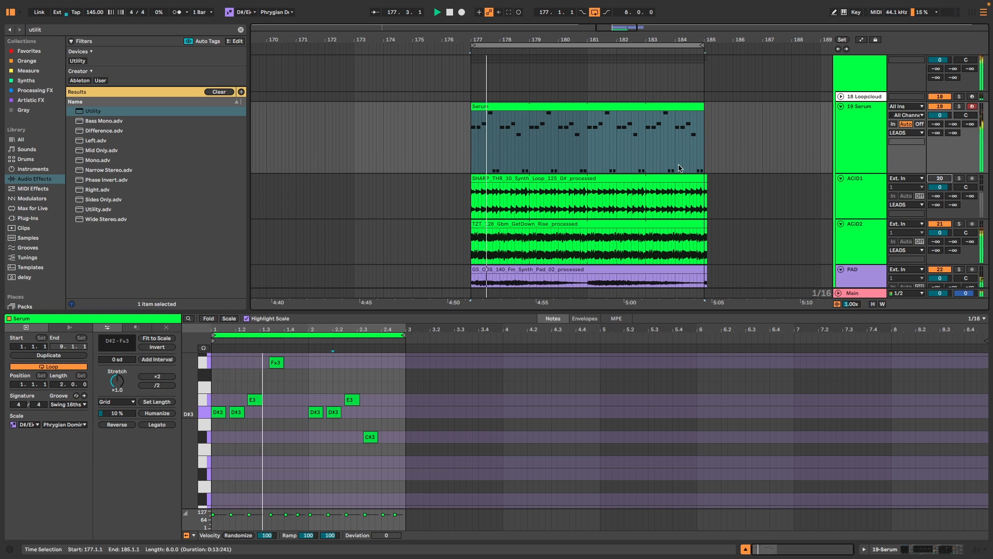
left_click(522, 182)
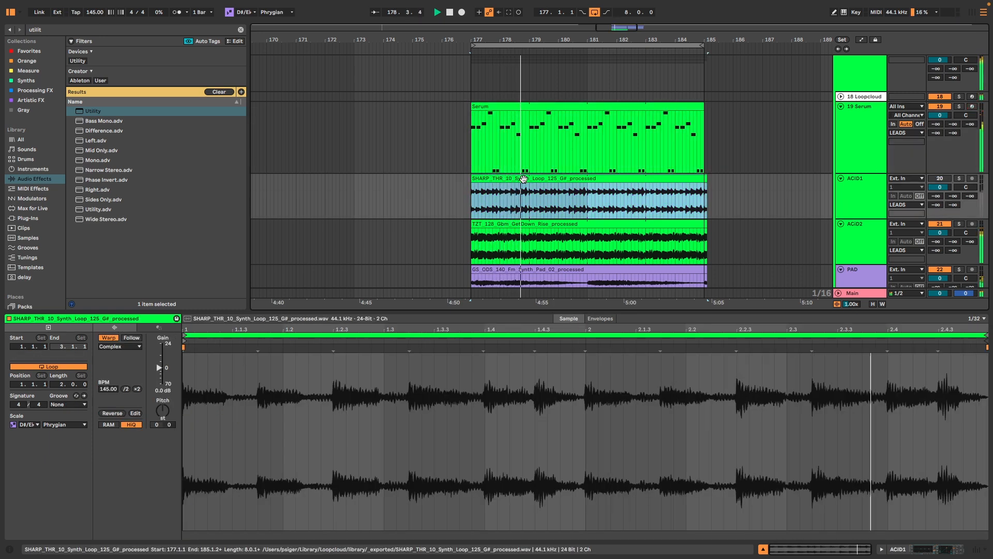
- Solo the ACID2 track, inspect its TZT_128_Gbm_GetDown_Rise clip, then reopen the Serum clip and stop playback
left_click(960, 224)
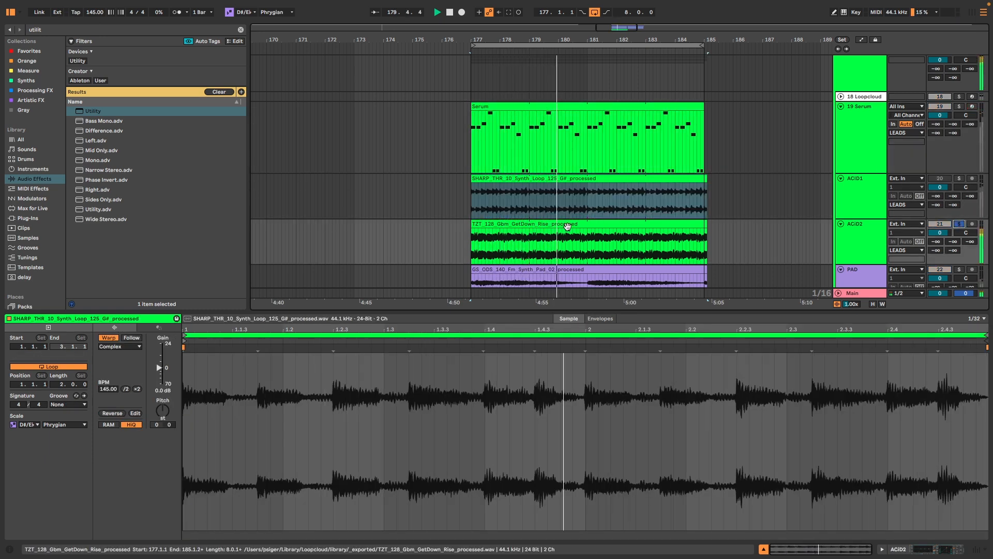
left_click(568, 226)
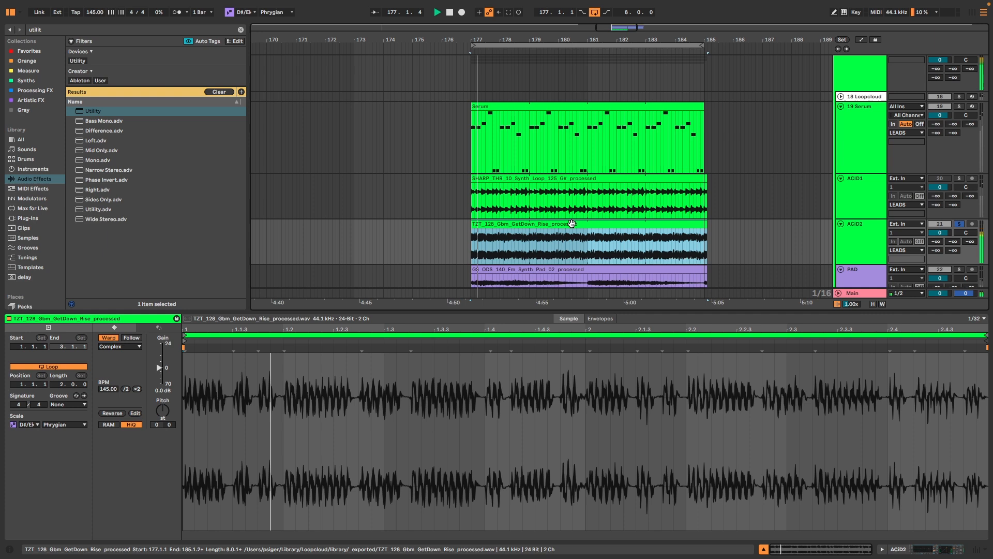
left_click(502, 105)
key("space")
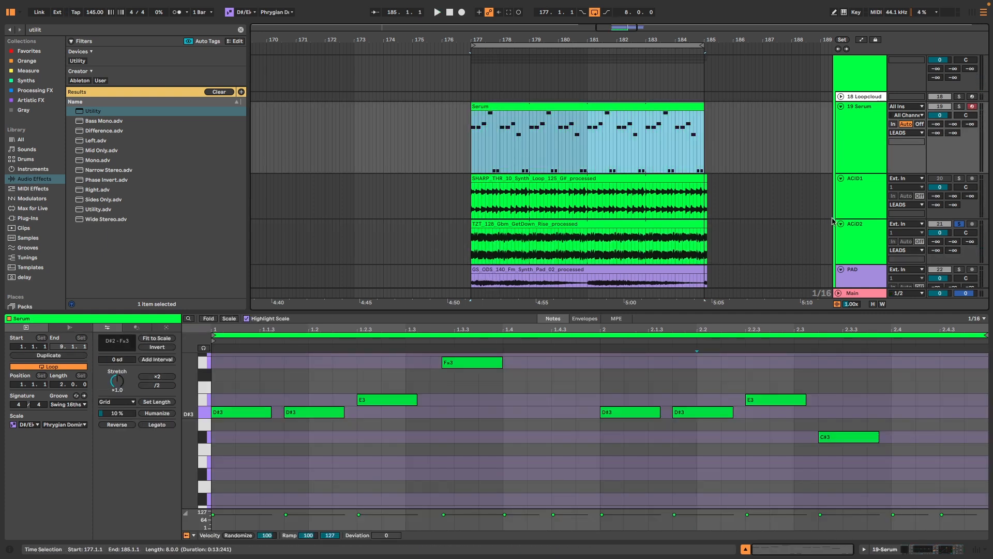
- Rename the Serum track to Stab, insert a new MIDI track below it and name that track Acid
left_click(851, 203)
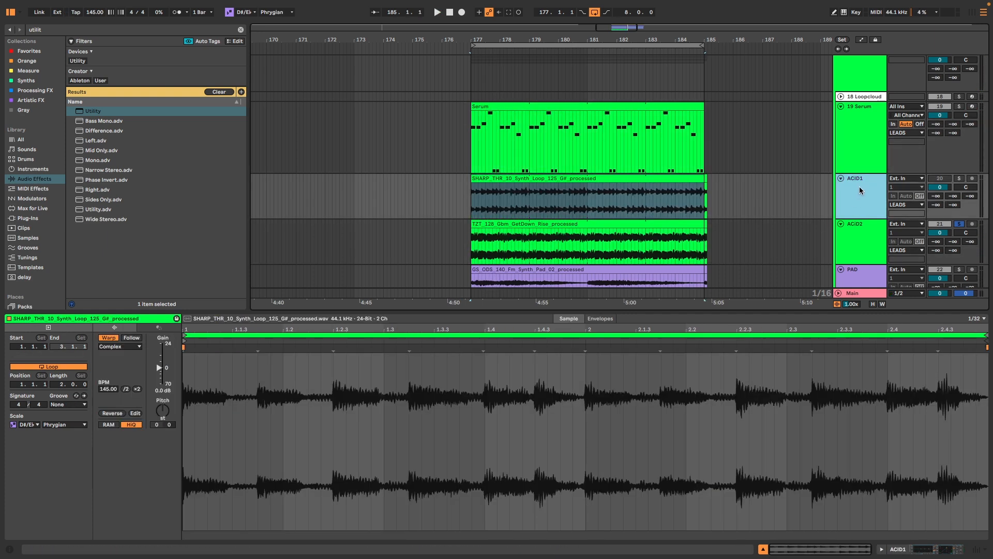
left_click(856, 151)
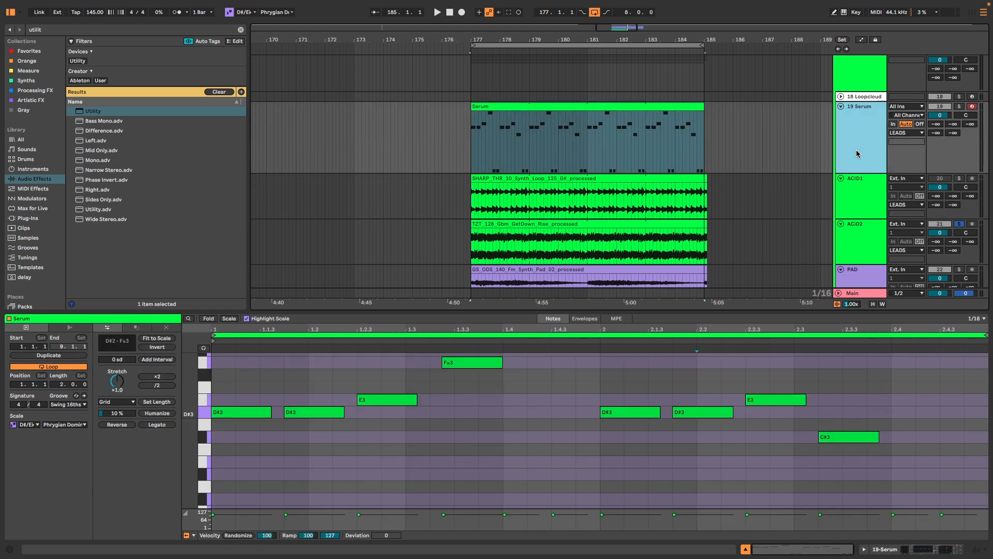
key("ctrl+shift+t")
left_click(863, 146)
key("ctrl+r")
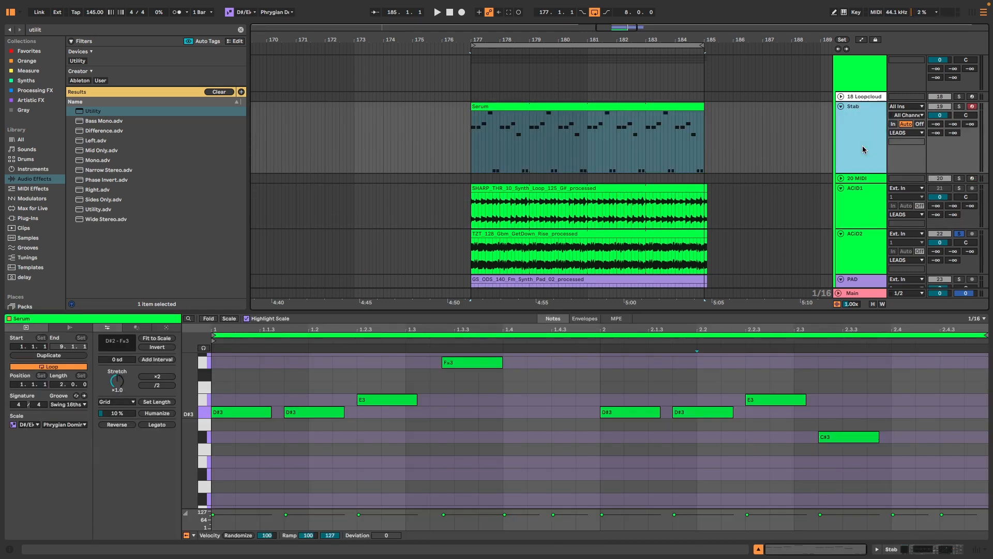
left_click(857, 178)
key("ctrl+r")
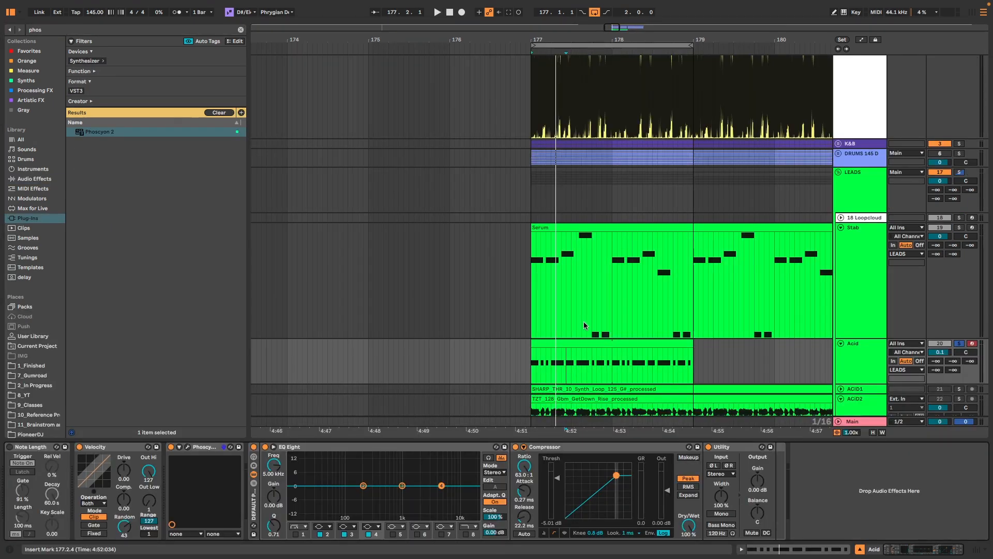
- Compare the Acid clip's note rhythm with the ACID2 waveform, and play the soloed Acid part
left_click(583, 343)
scroll(579, 346, "down", 3)
scroll(571, 346, "up", 5)
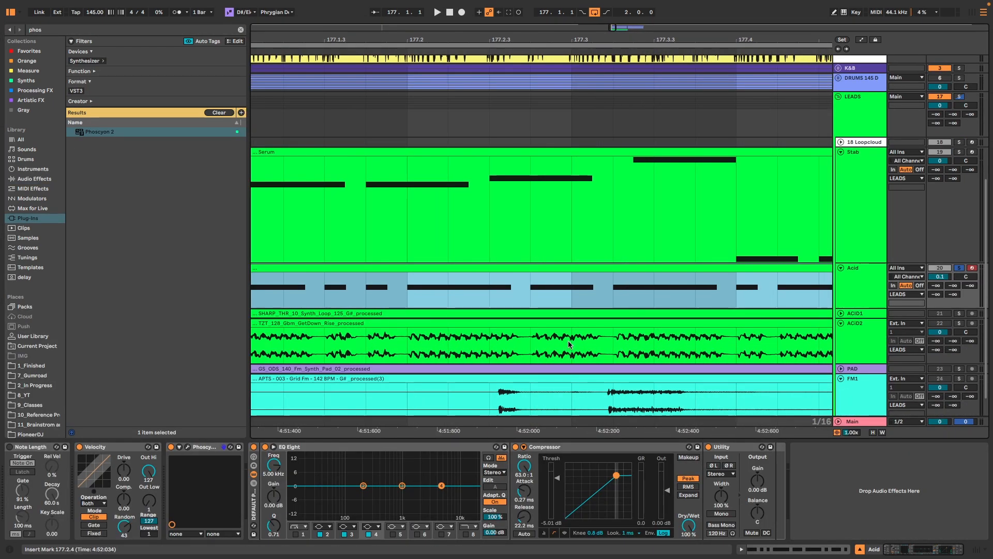
scroll(576, 313, "down", 4)
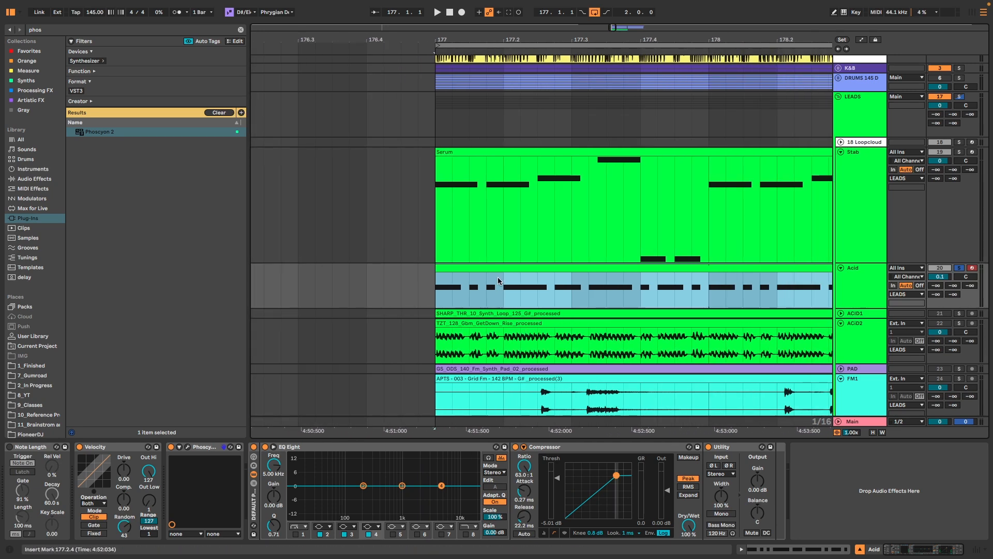
scroll(499, 268, "down", 4)
key("space")
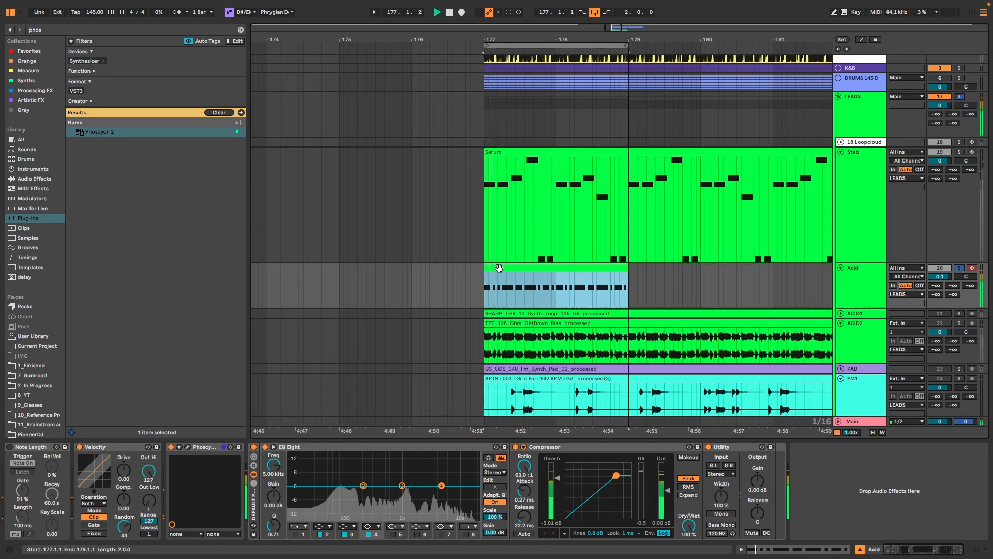
key("space")
- Unsolo the Acid track, play it with the other tracks and set its volume to -0.7 dB
left_click(963, 270)
key("space")
left_click(960, 268)
mouse_move(950, 277)
left_mouse_down()
mouse_move(951, 290)
mouse_move(951, 279)
left_mouse_up()
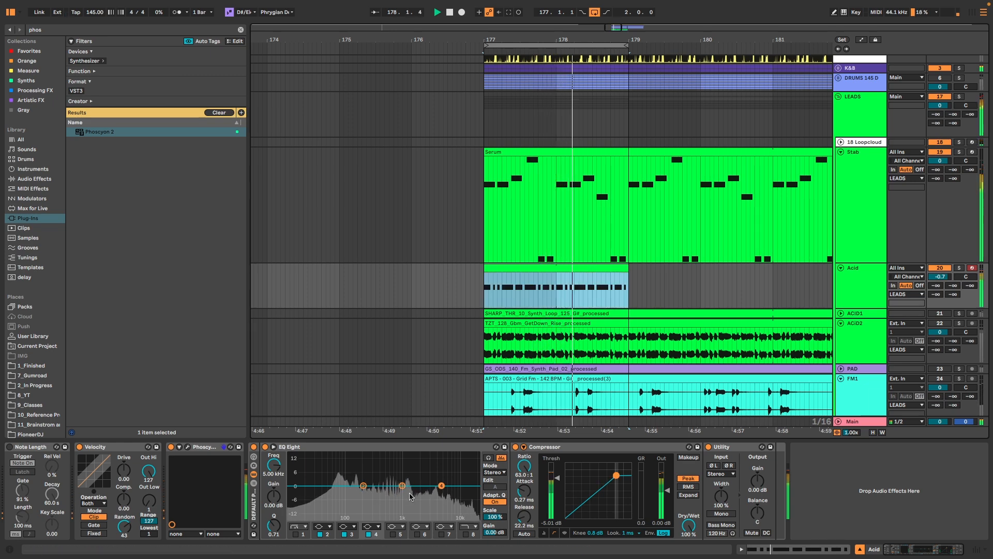
- Insert the Delay effect between EQ Eight and Compressor on the Acid track, with Ping Pong on, 984 Hz filter, width 4.19, 39% feedback and 41% dry/wet
key("space")
key("ctrl+f")
type("delay")
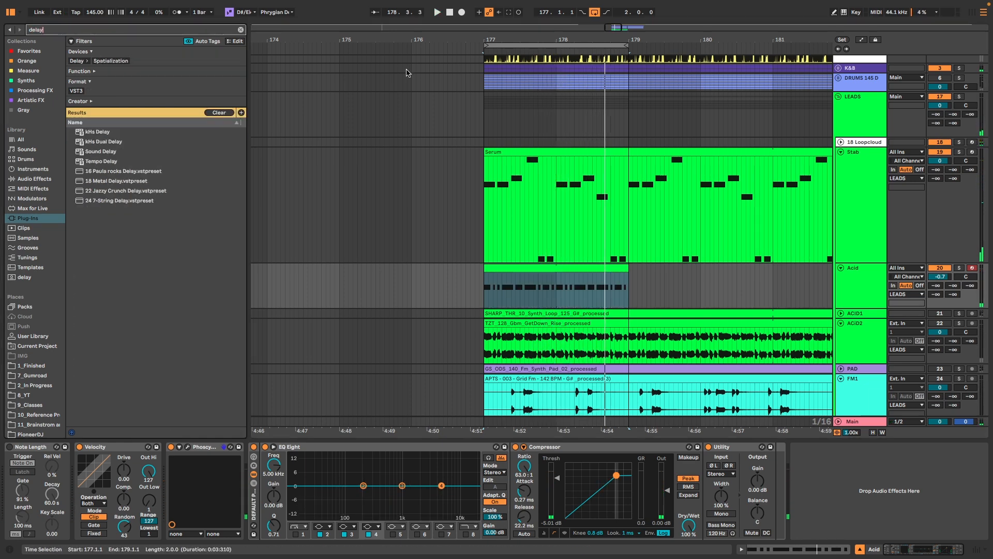
left_click(22, 178)
left_click_drag(92, 129, 519, 507)
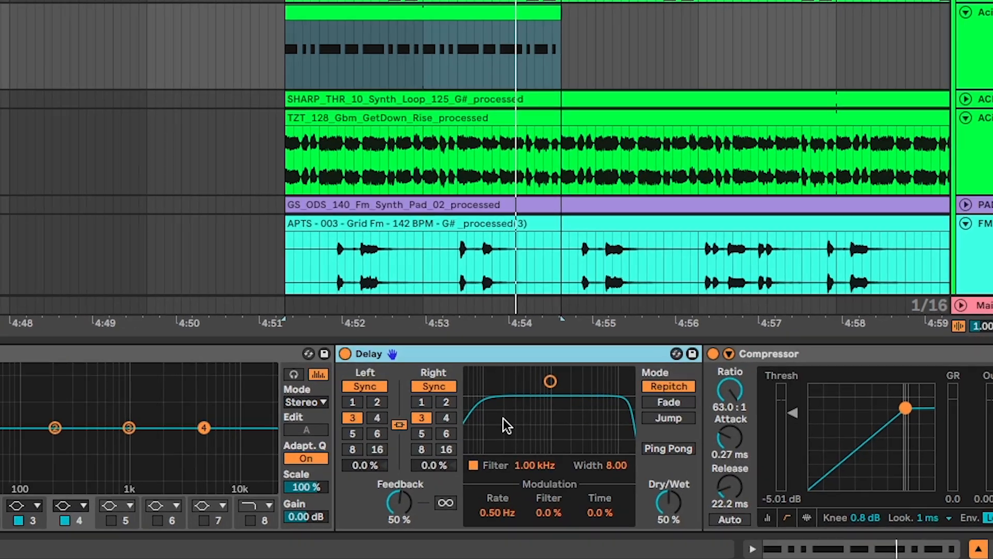
mouse_move(623, 461)
left_mouse_down()
mouse_move(624, 487)
mouse_move(622, 478)
left_mouse_up()
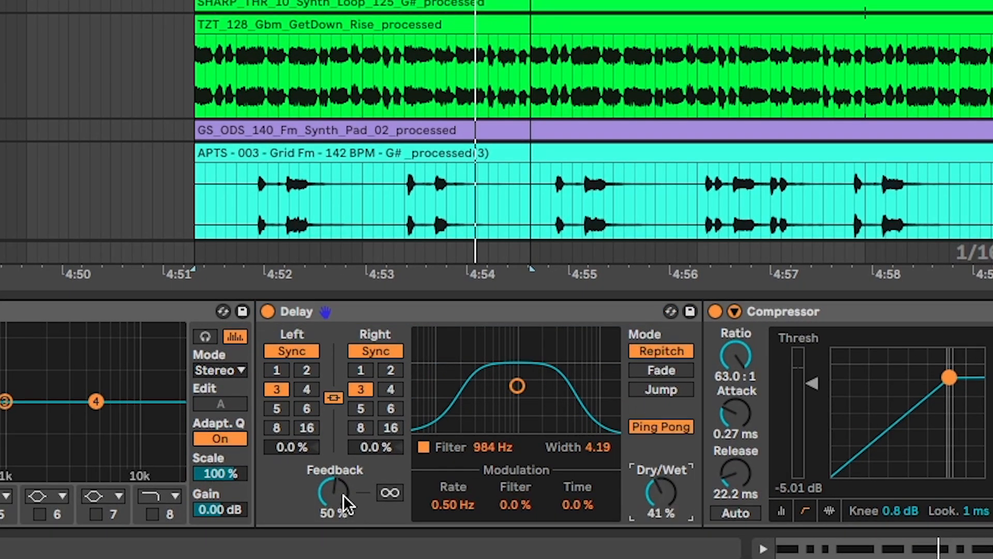
left_click_drag(334, 492, 333, 490)
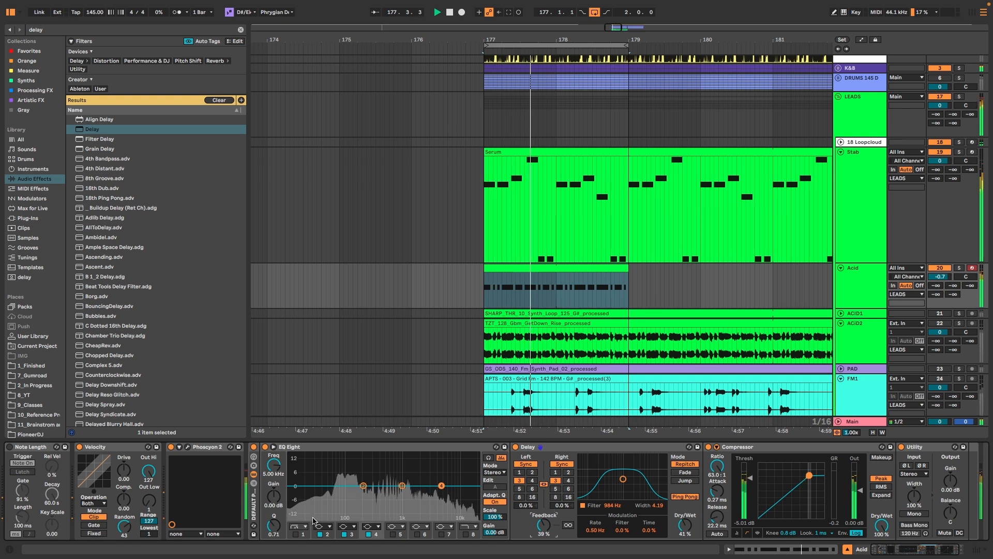
- Enable EQ Eight's band 1 low cut at 86.1 Hz and set band 2 to 174 Hz with -2.36 dB gain
left_click(296, 533)
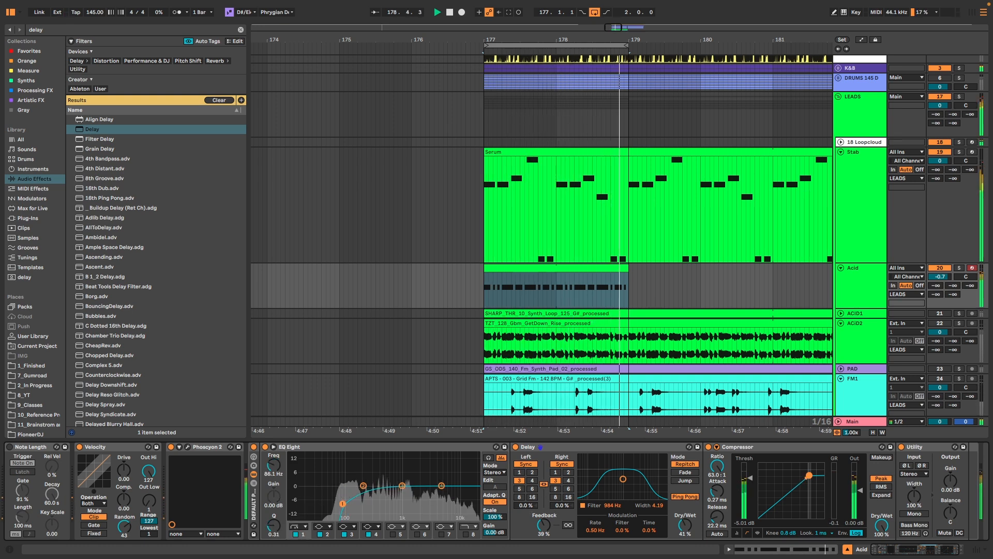
left_click_drag(363, 485, 362, 488)
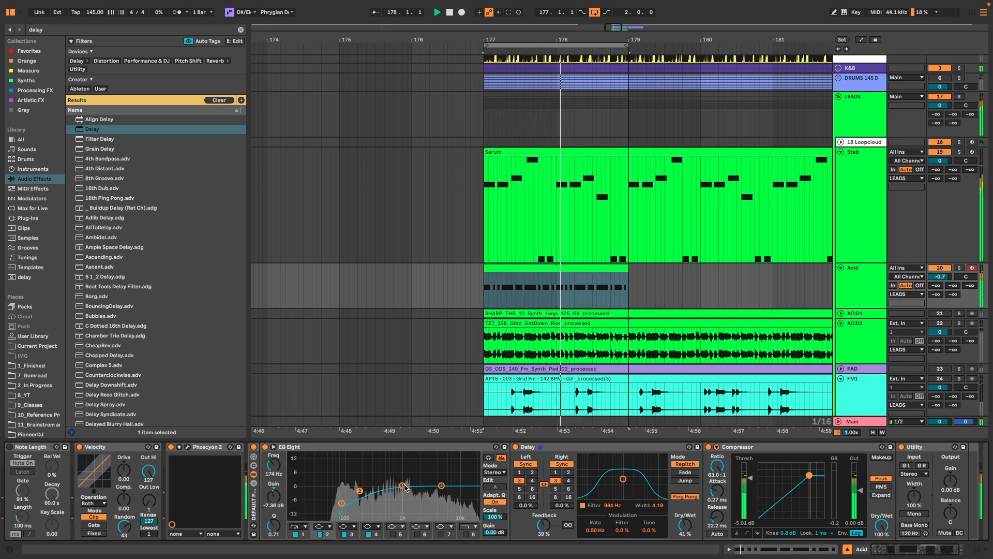
- Expose Phoscyon 2's Cutoff parameter on the Acid track's device and show the arrangement's automation lanes
left_click(179, 446)
left_click(260, 447)
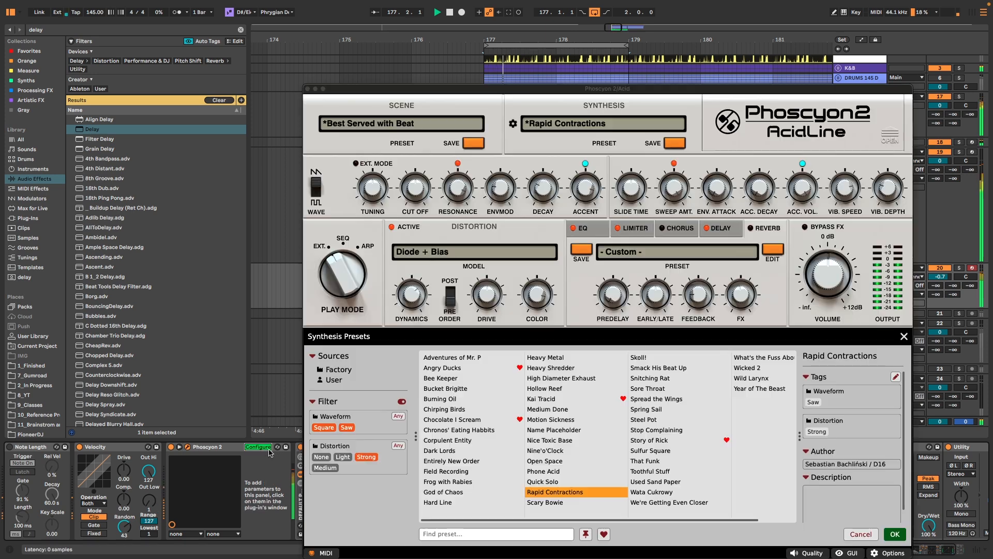
left_click(308, 89)
key("a")
- Extend the Acid clips to bar 185 and draw a gently rising and falling Phoscyon 2 Cutoff automation curve across them
key("minus")
key("minus")
key("minus")
left_click_drag(578, 267, 742, 268)
key("space")
left_click_drag(561, 290, 714, 286)
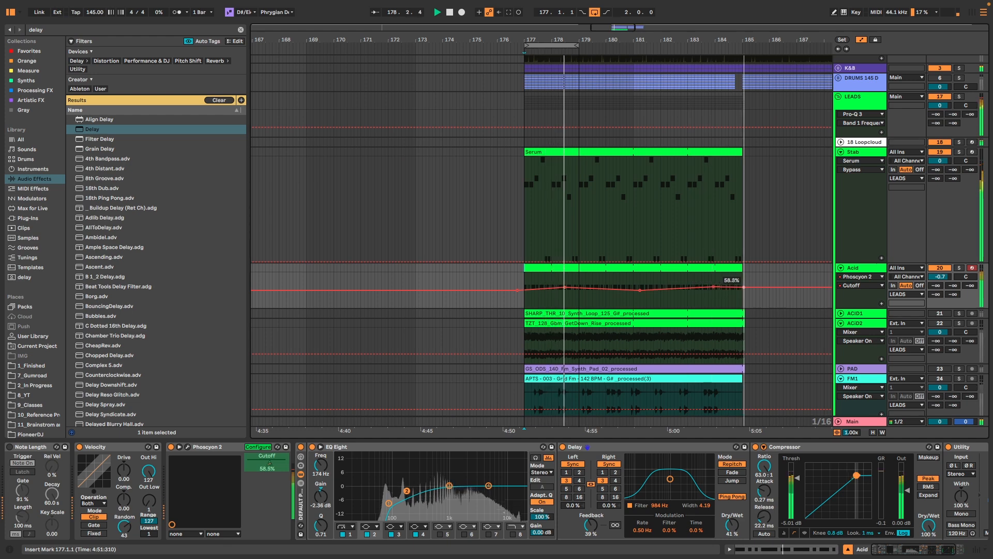
- Set the arrangement loop to the eight-bar Acid section from bar 177 to bar 185
left_click(656, 268)
key("ctrl+l")
scroll(609, 280, "up", 2)
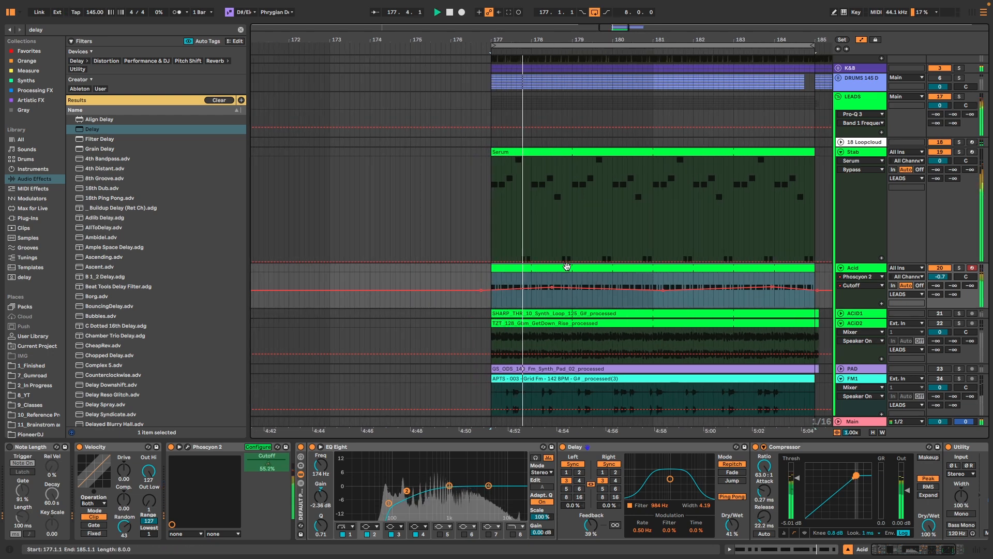
- Open the Acid clip's notes and move the clip's start marker to 1.2.1
key("shift+Tab")
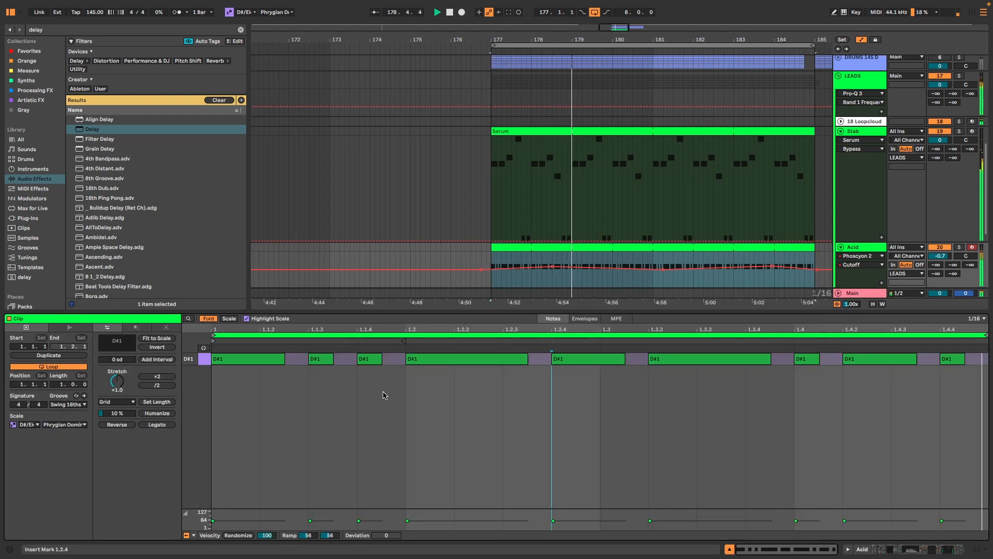
left_click(845, 346)
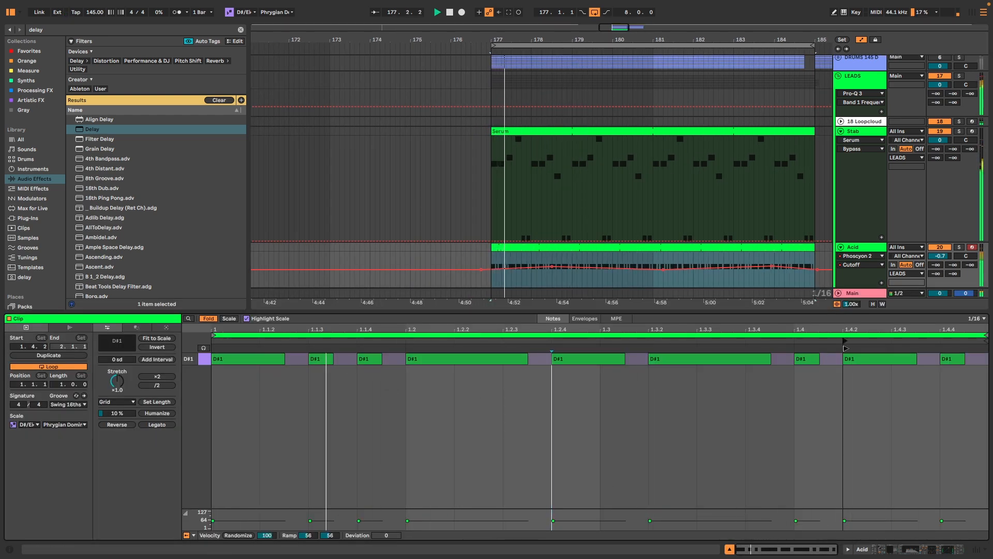
left_click_drag(845, 345, 408, 341)
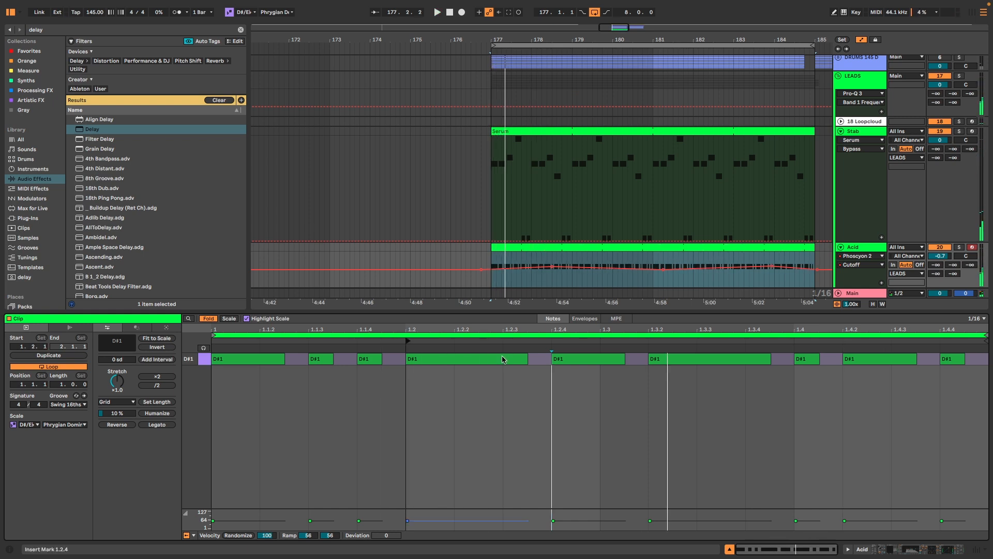
- Show all scale notes instead of the folded view, transpose the Acid note at 1.3.2 up an octave to D#2 and play it
scroll(543, 155, "up", 4)
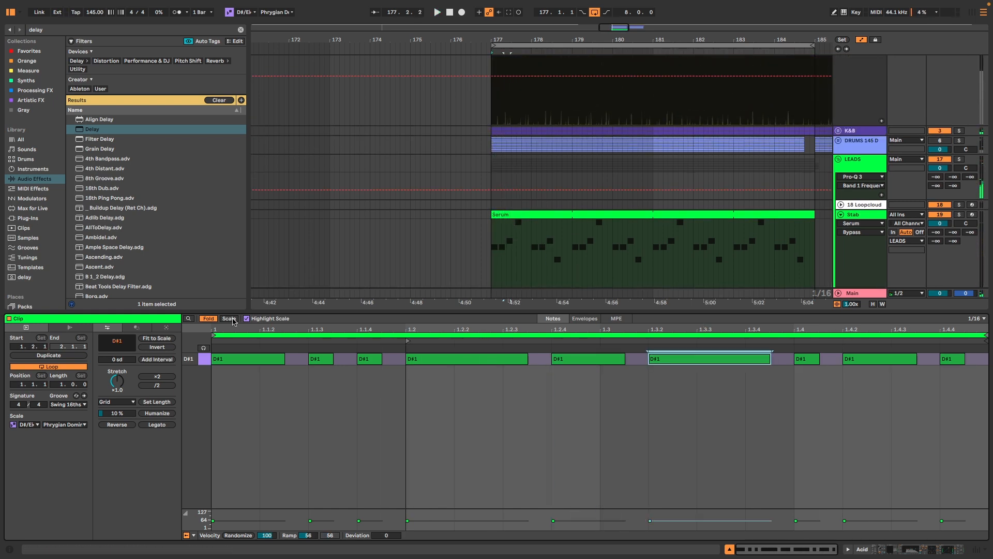
key("space")
left_click(681, 359)
key("g")
key("shift+Up")
key("space")
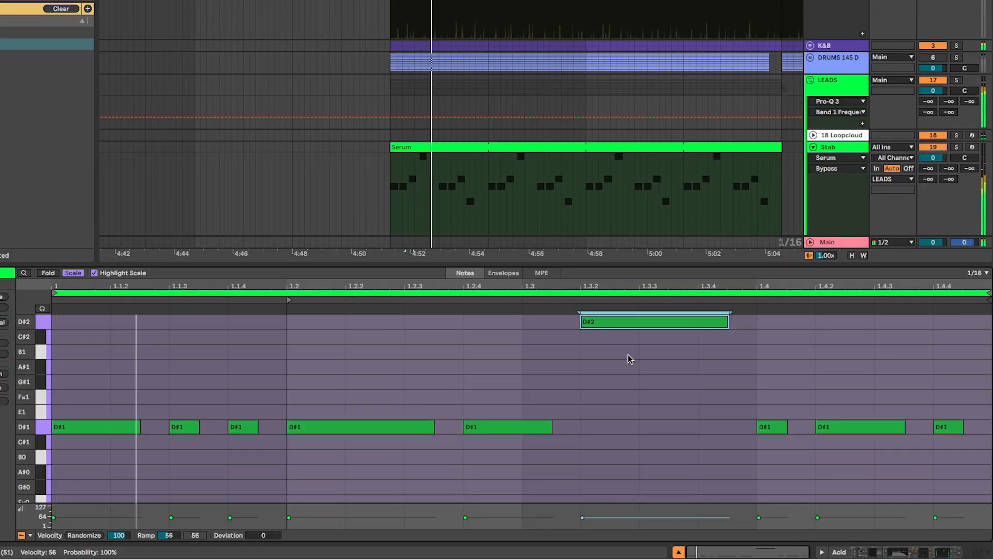
- Split the long Acid note, placing a short D#1 at 1.3.4, and lengthen the D#2 note at 1.3.2 up to 1.3.4
scroll(807, 427, "down", 1)
scroll(811, 434, "up", 2)
key("space")
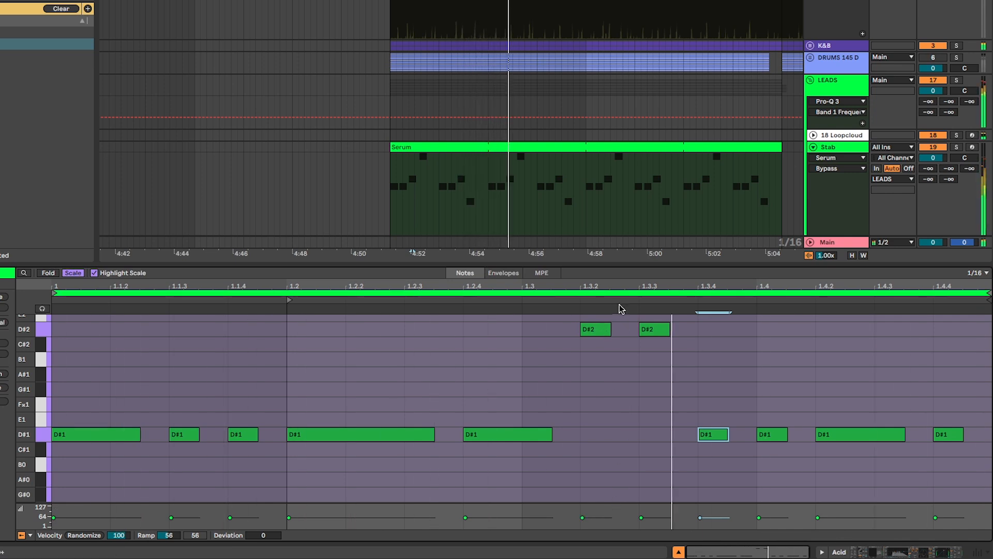
left_click_drag(610, 328, 703, 329)
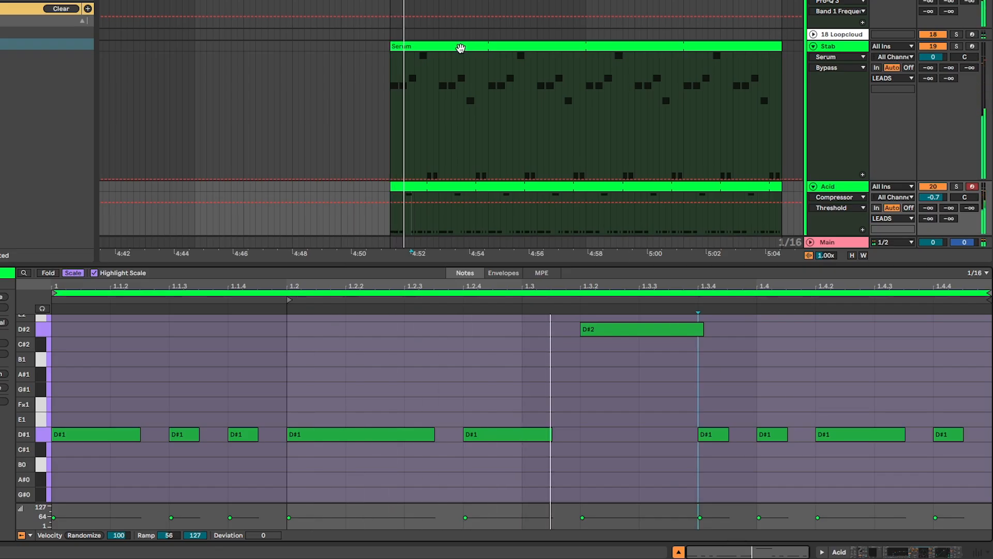
- Recolor the Stab track's Serum clip turquoise
left_click(461, 48)
right_click(460, 49)
left_click(546, 271)
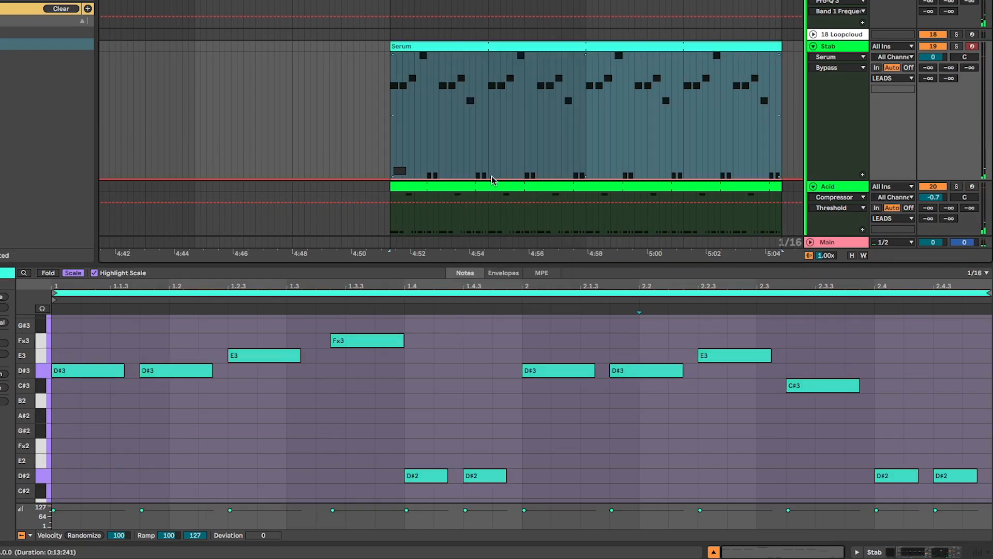
- Show the Acid and Serum clips together in the note editor and compare their note positions and octaves
left_click(490, 187)
scroll(252, 458, "up", 5)
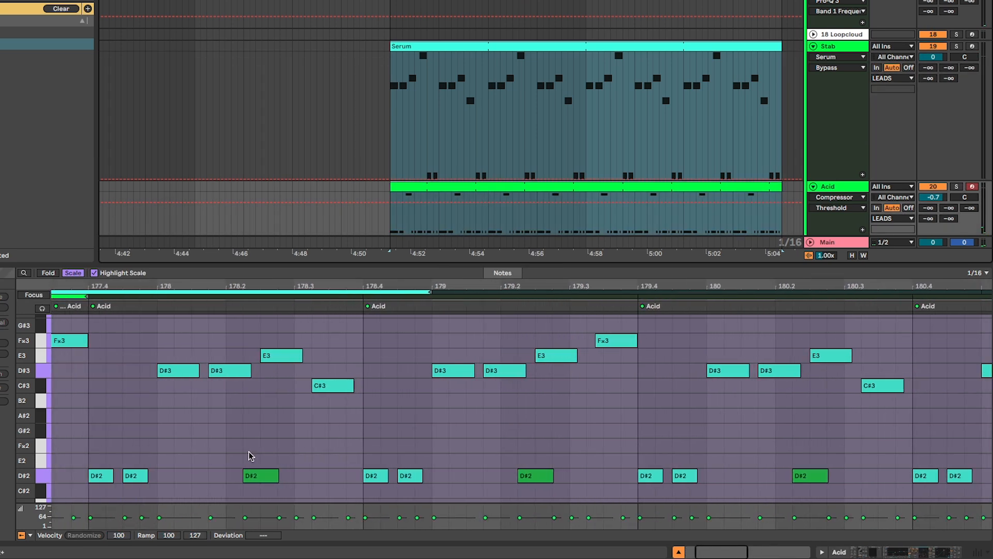
scroll(250, 456, "left", 4)
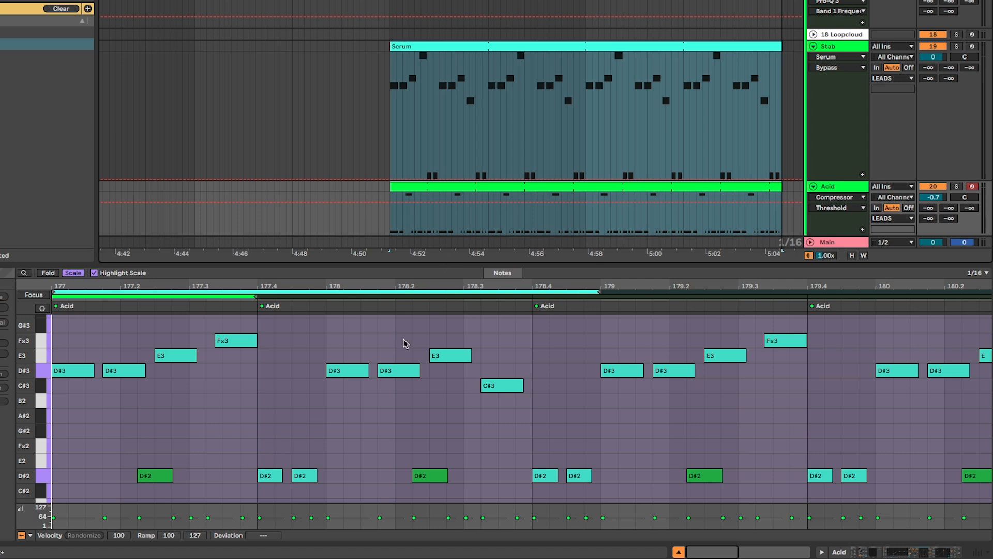
scroll(197, 410, "up", 3)
scroll(195, 409, "down", 4)
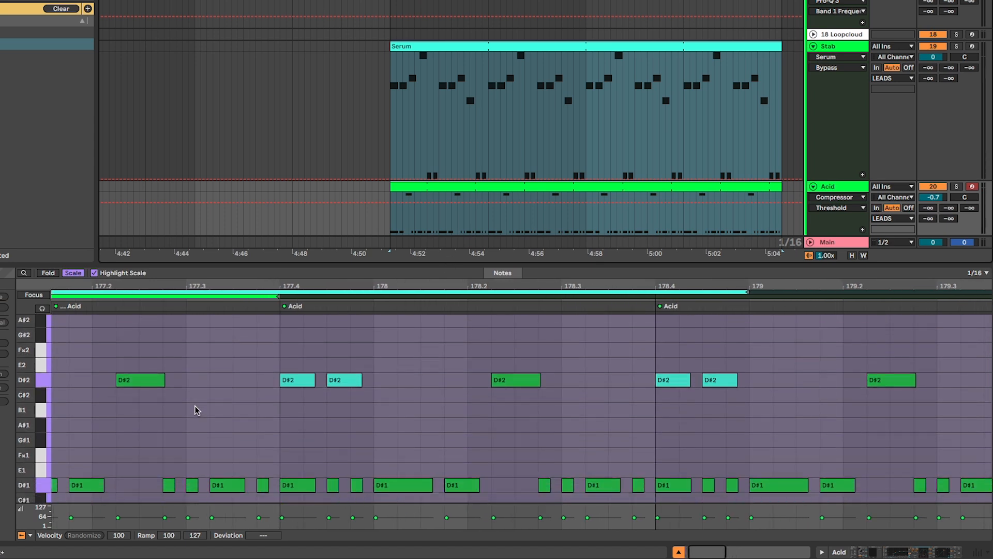
scroll(191, 409, "up", 2)
scroll(192, 409, "left", 1)
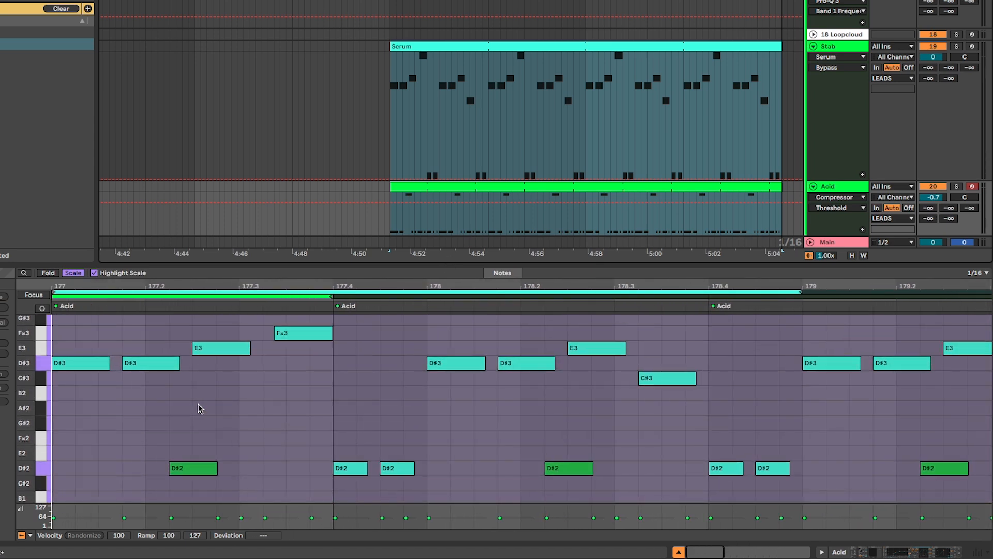
scroll(202, 409, "up", 6)
scroll(204, 407, "down", 5)
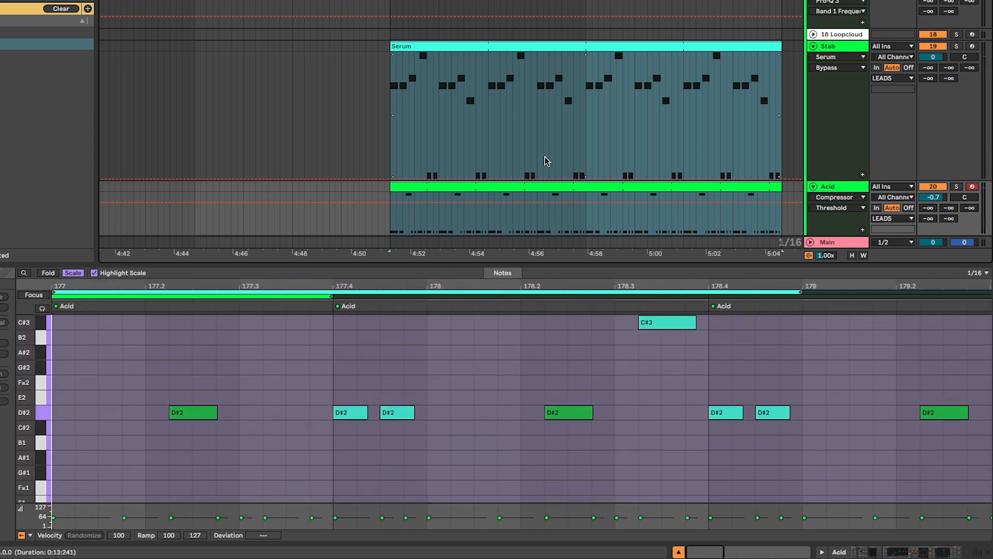
- Transpose all notes of the Acid clip up one octave and add the -12 pitch MIDI effect preset to the Acid track
left_click(545, 192)
key("ctrl+a")
key("shift+Up")
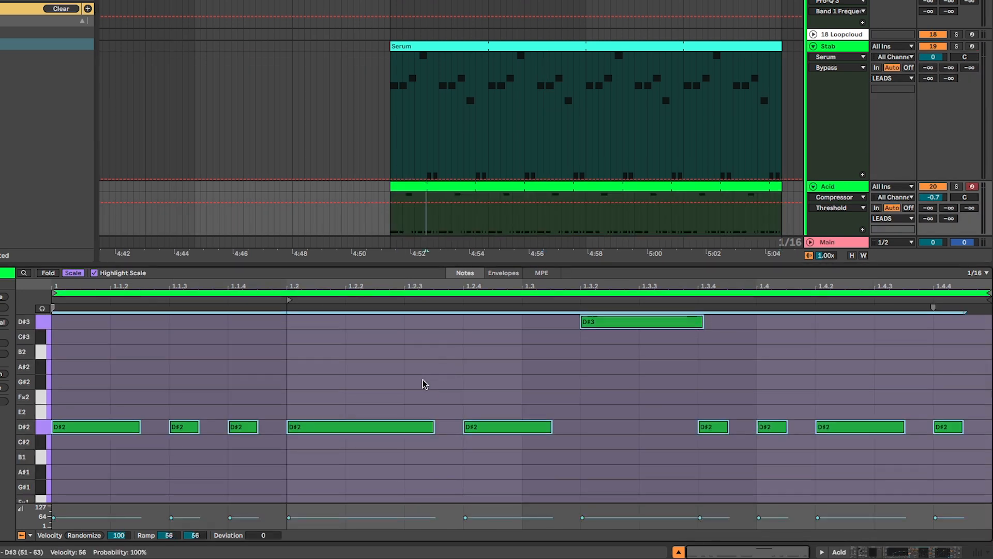
left_click(849, 187)
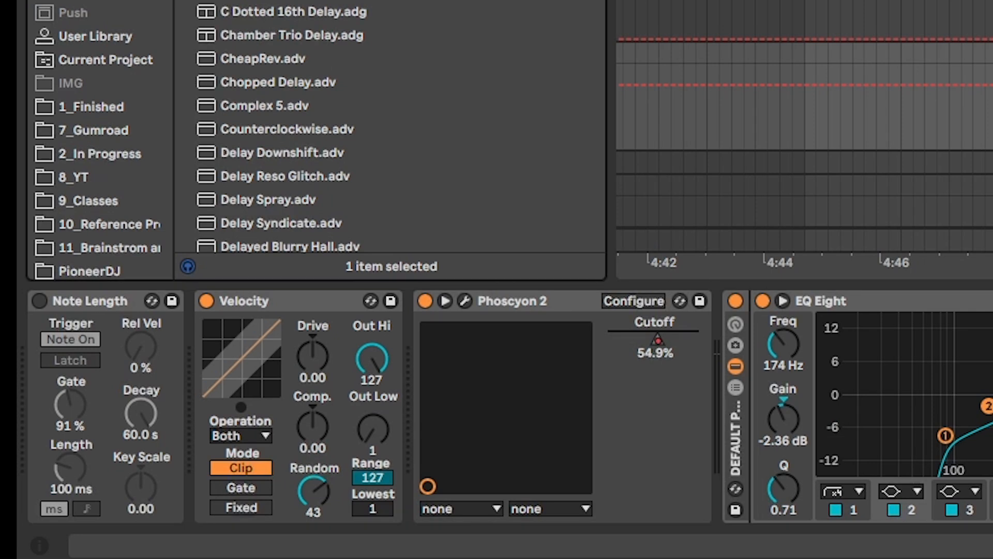
left_click_drag(133, 295, 100, 355)
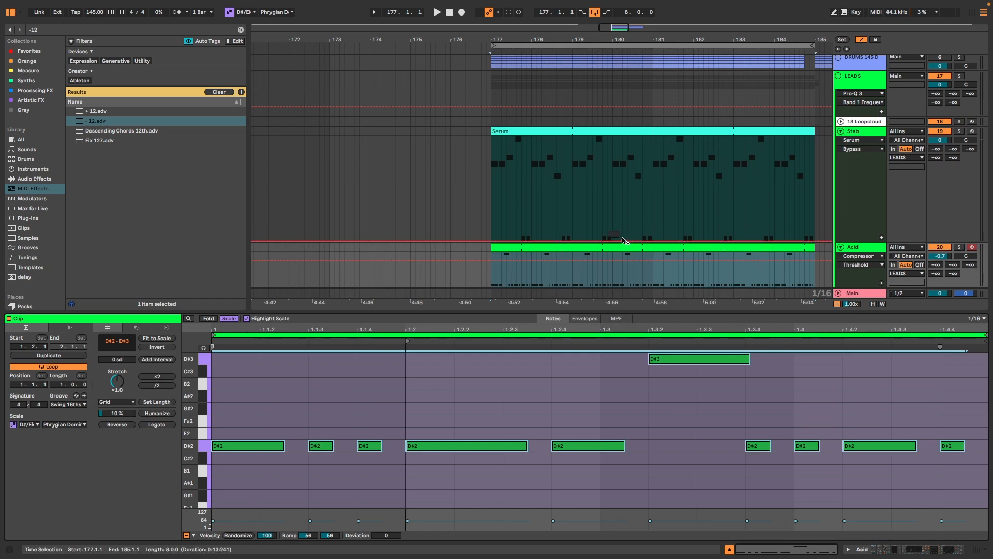
- With the Acid and Serum clips shown together, raise the Acid pattern's D#3 note to E3 and add a short D#2 note before it
left_click(605, 131, "shift")
scroll(262, 445, "up", 5)
key("space")
scroll(261, 441, "up", 3)
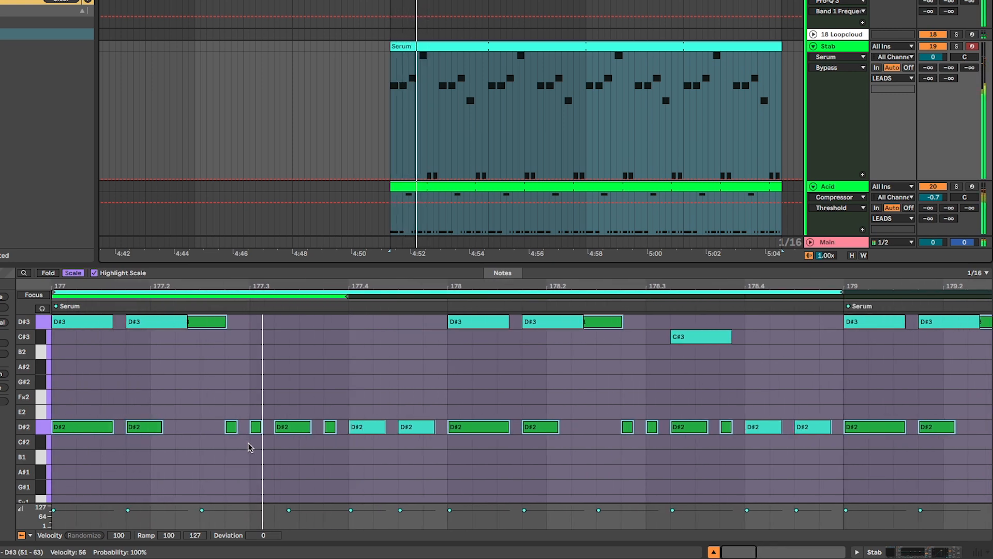
scroll(216, 404, "up", 3)
key("space")
mouse_move(209, 389)
left_mouse_down()
mouse_move(206, 373)
mouse_move(223, 377)
left_mouse_up()
double_click(173, 491)
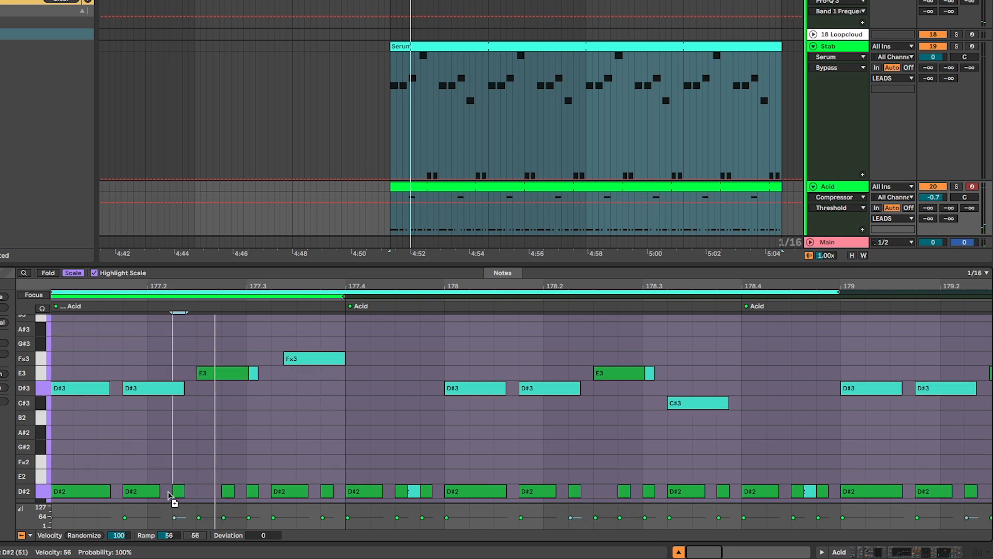
key("space")
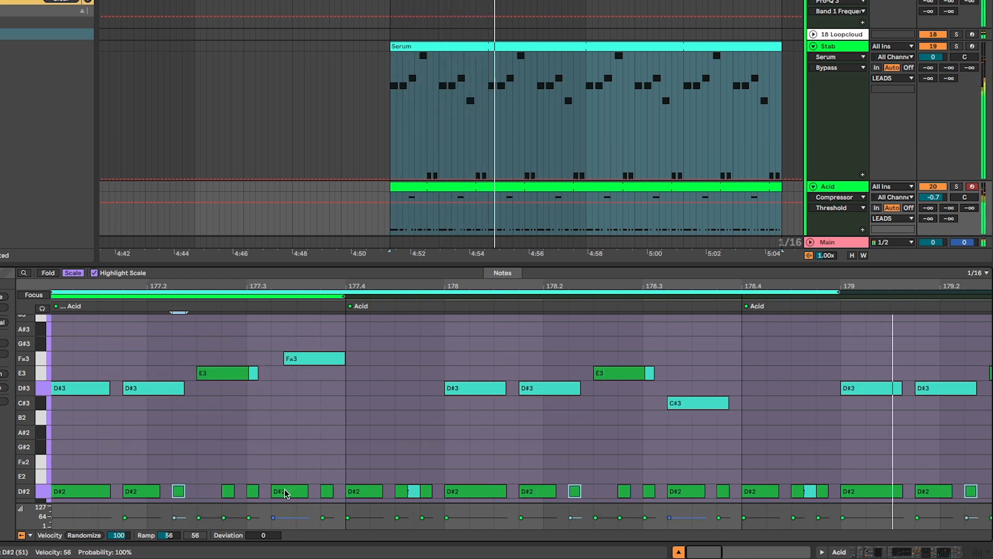
- Lower the Acid note at 1.4.2 to C#2, shift the Serum clip's Fx3 note slightly earlier and compare both clips
left_click_drag(285, 492, 302, 466)
left_click(320, 321)
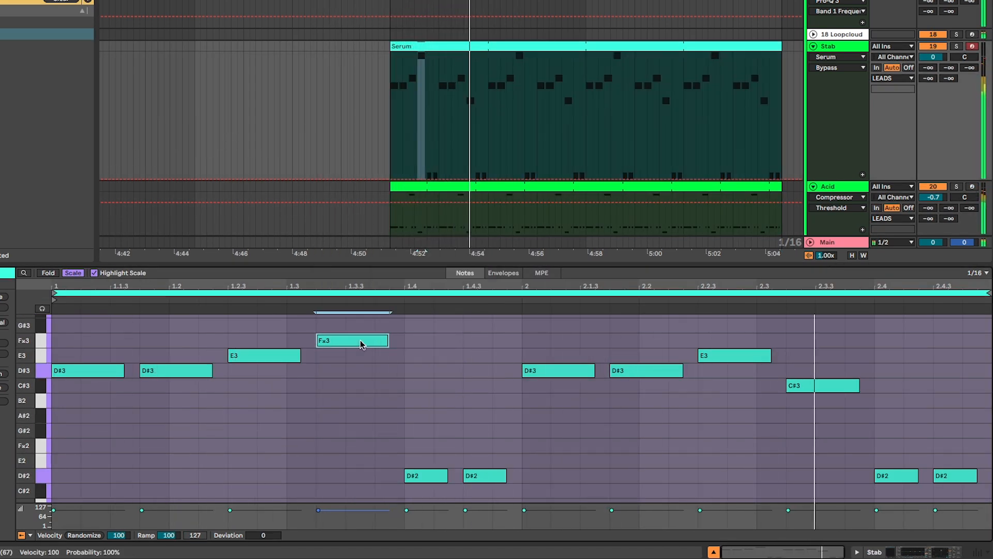
left_click(459, 185)
left_click(474, 46, "shift")
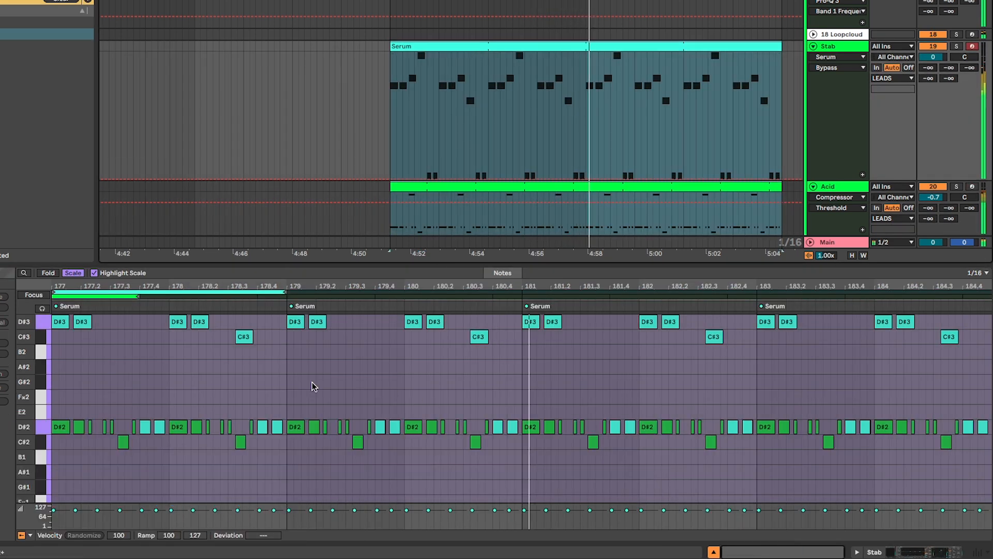
scroll(155, 413, "up", 5)
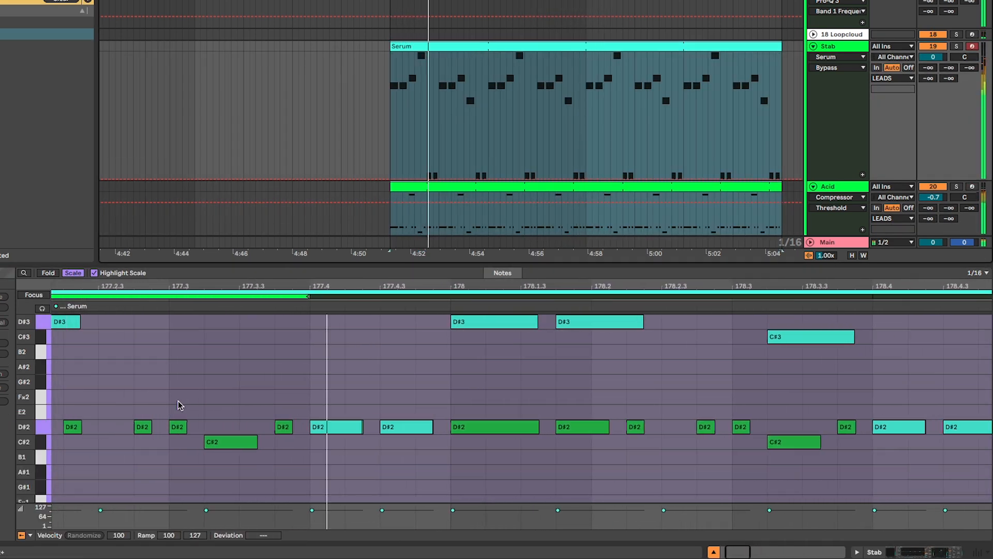
scroll(466, 424, "up", 4)
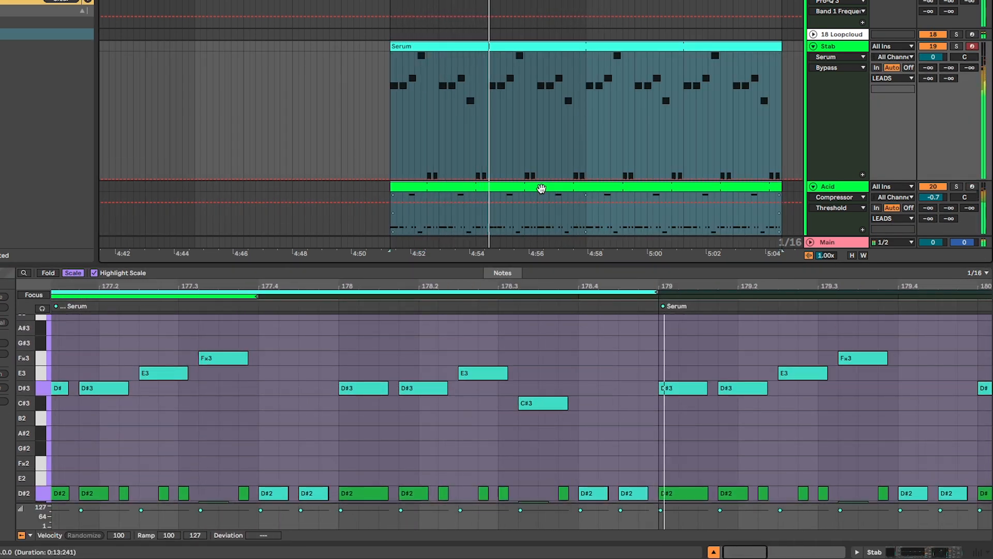
- Set the Acid track's volume to -2.3 dB and reopen the Acid clip with playback stopped
scroll(543, 155, "down", 4)
left_click_drag(937, 109, 938, 118)
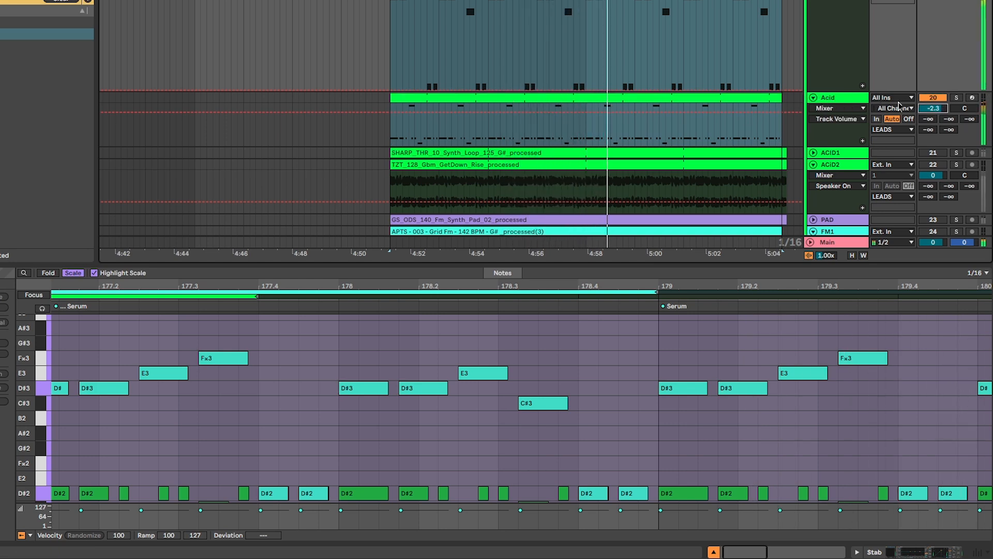
left_click(599, 93)
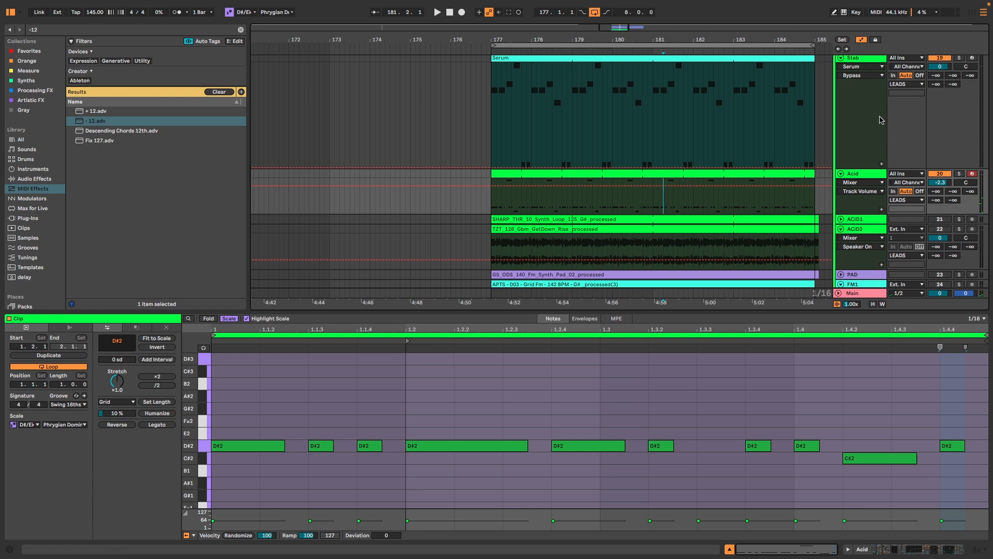
- Collapse the Stab track and recolour it cyan to match its Serum clip
scroll(876, 101, "up", 2)
left_click(842, 97)
right_click(856, 98)
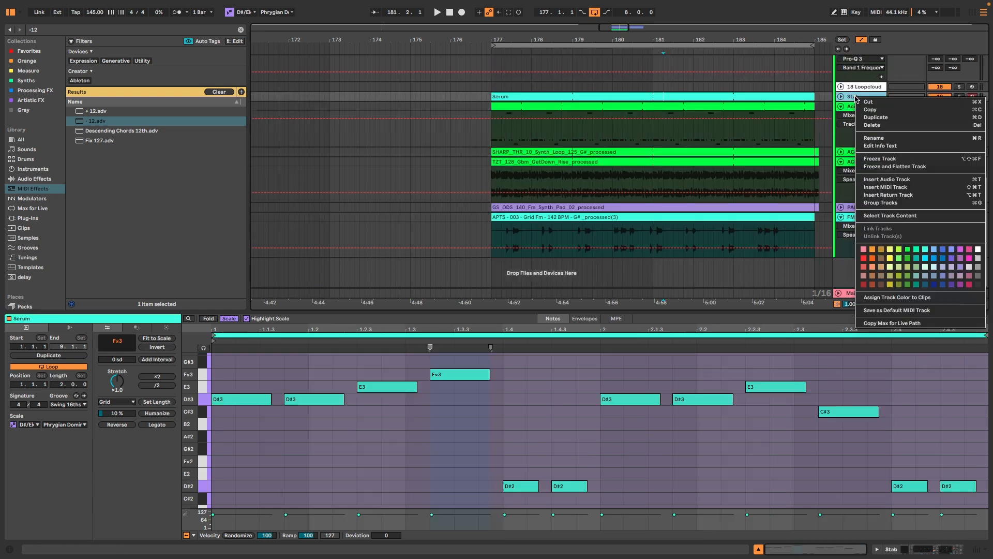
left_click(869, 105)
right_click(856, 98)
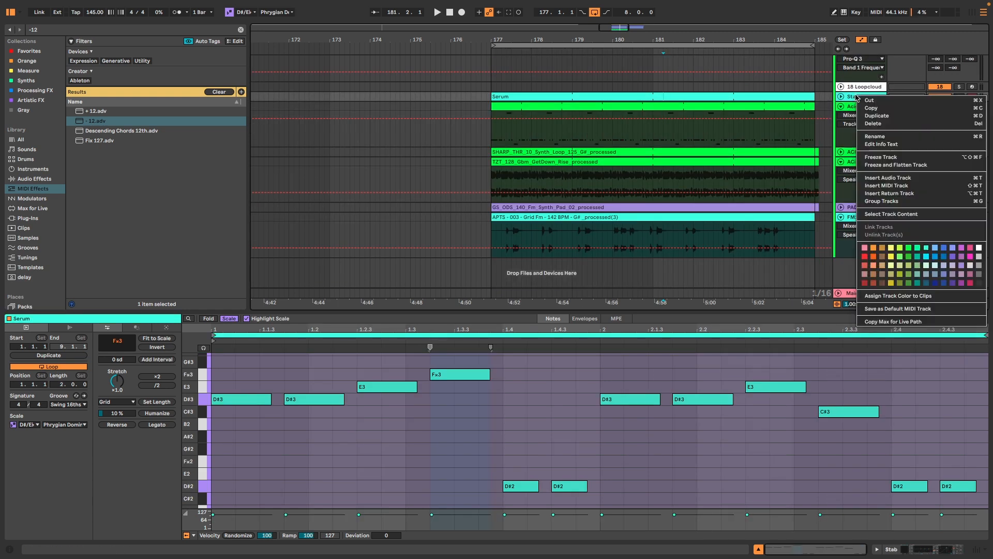
- Collapse the Acid and ACiD2 tracks, expand the PAD track and toggle playback
left_click(852, 106)
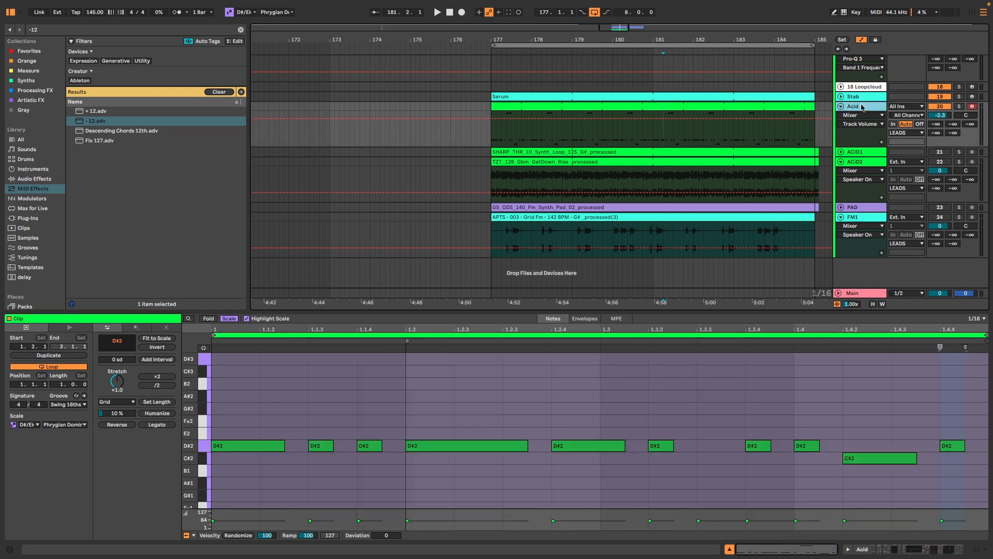
left_click(841, 106)
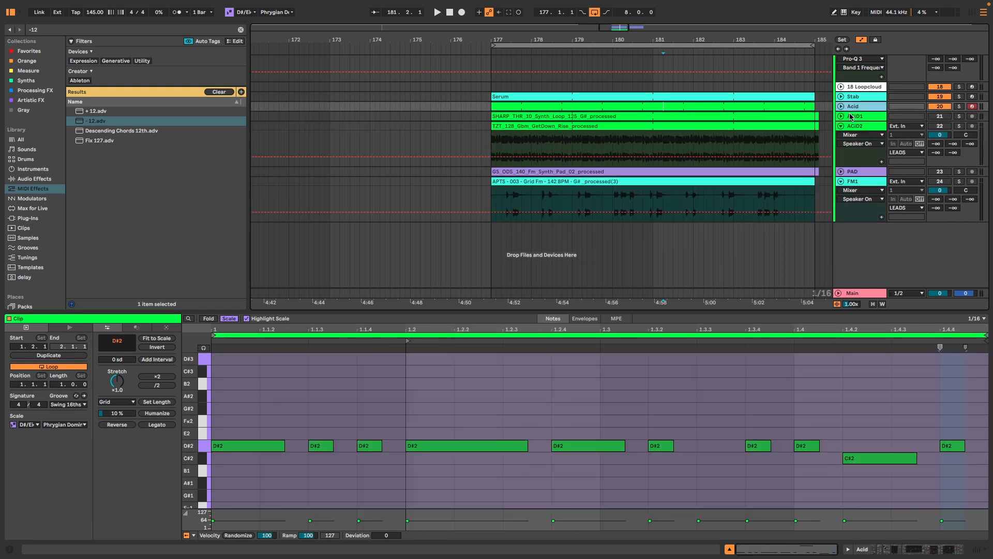
left_click(854, 117)
left_click(846, 127)
left_click(841, 126)
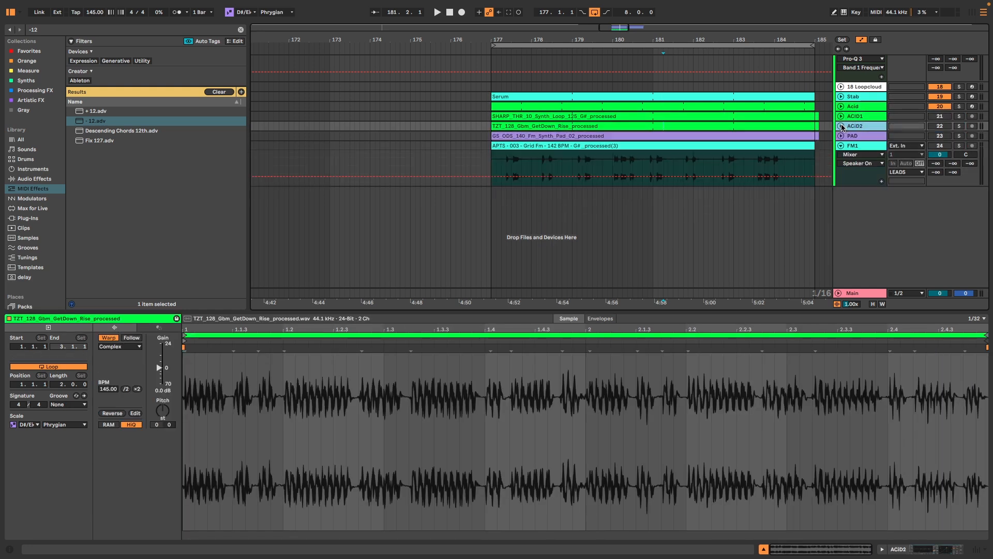
left_click(842, 136)
key("space")
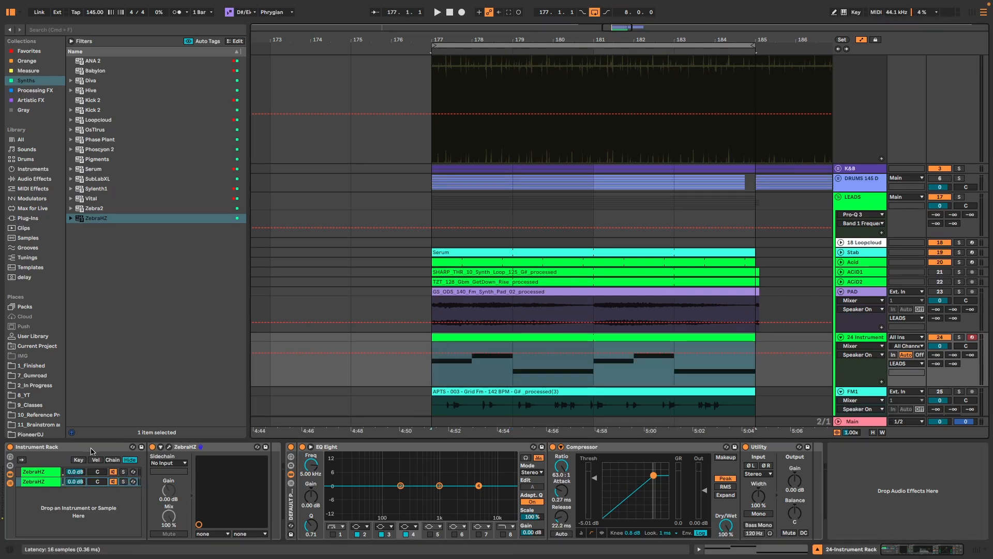
- Compare the first bar of the PAD loop's waveform with the notes on the ZebraHZ instrument track below it
scroll(514, 264, "down", 3)
scroll(509, 306, "up", 2)
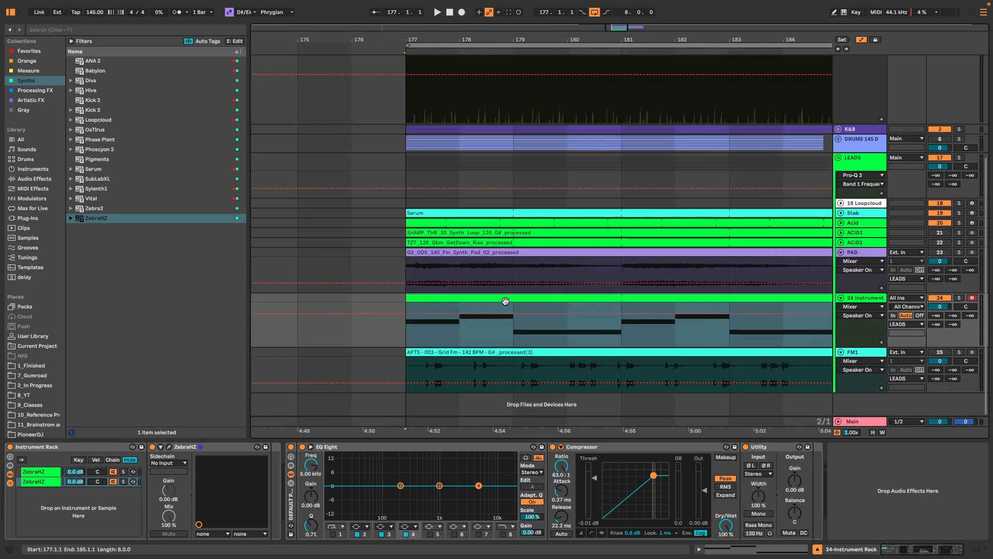
scroll(493, 274, "up", 3)
scroll(491, 274, "up", 3)
scroll(488, 275, "down", 3)
left_click_drag(365, 217, 444, 218)
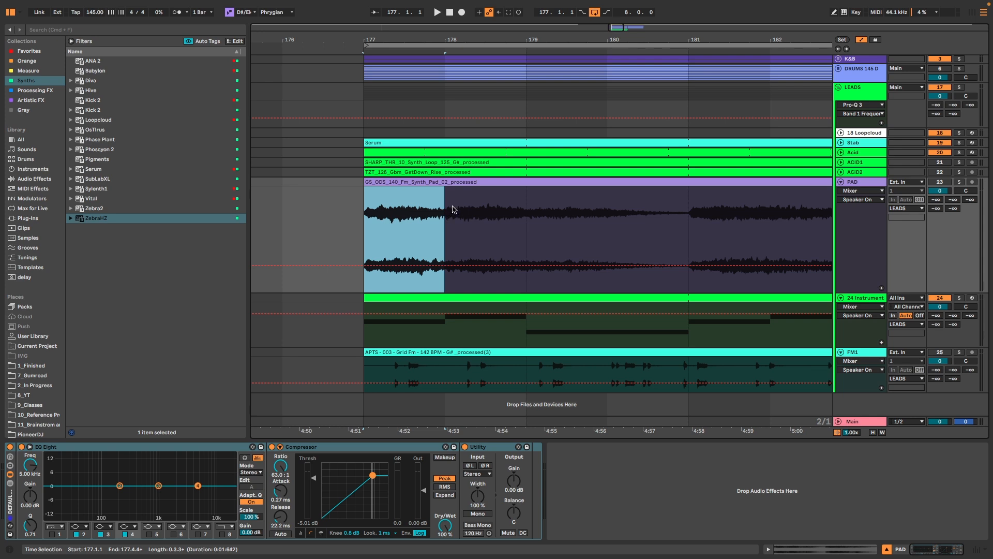
- Show the notes of the ZebraHZ instrument clip and shorten its C#3 note to end at 4.3
left_click(456, 331)
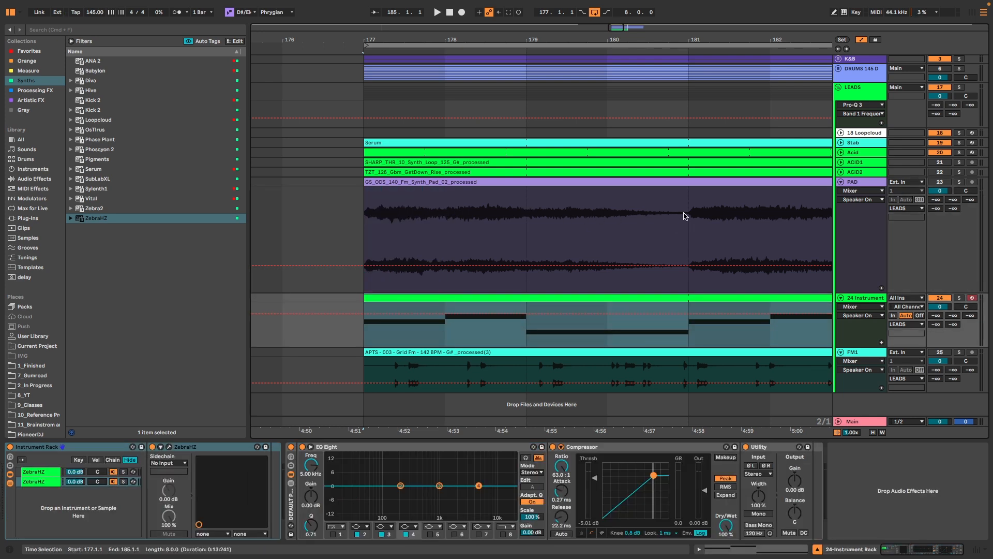
left_click(781, 549)
left_click(824, 481)
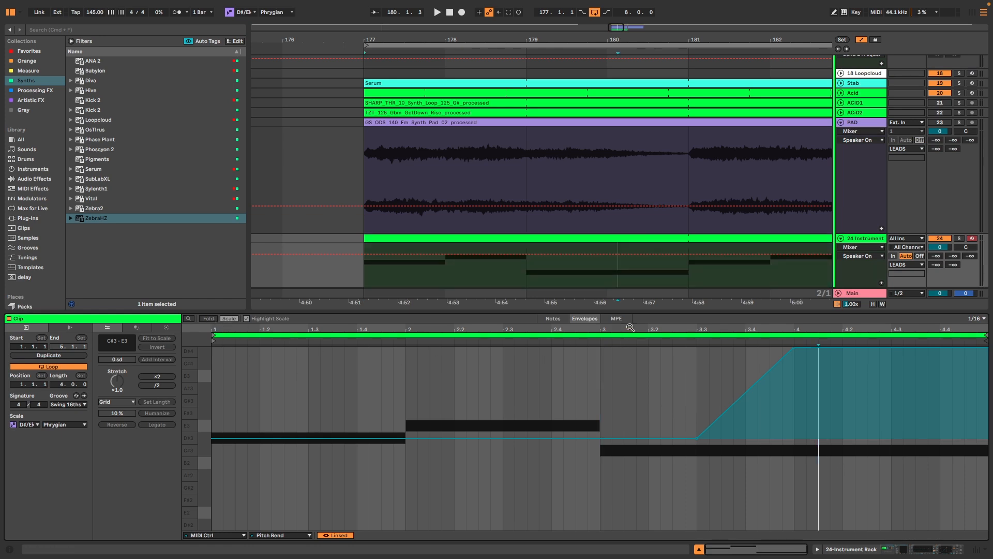
left_click(553, 319)
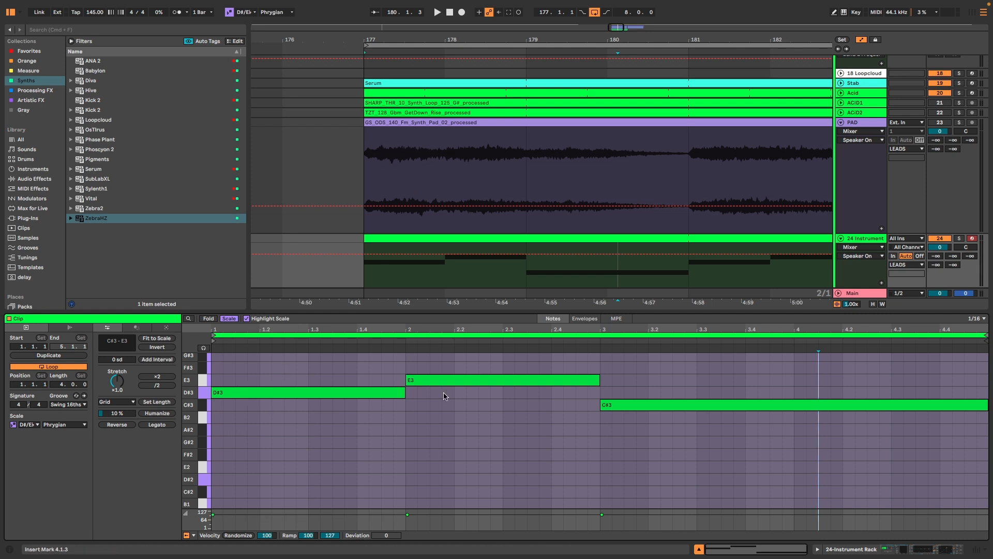
left_click(664, 409)
left_click_drag(985, 406, 898, 403)
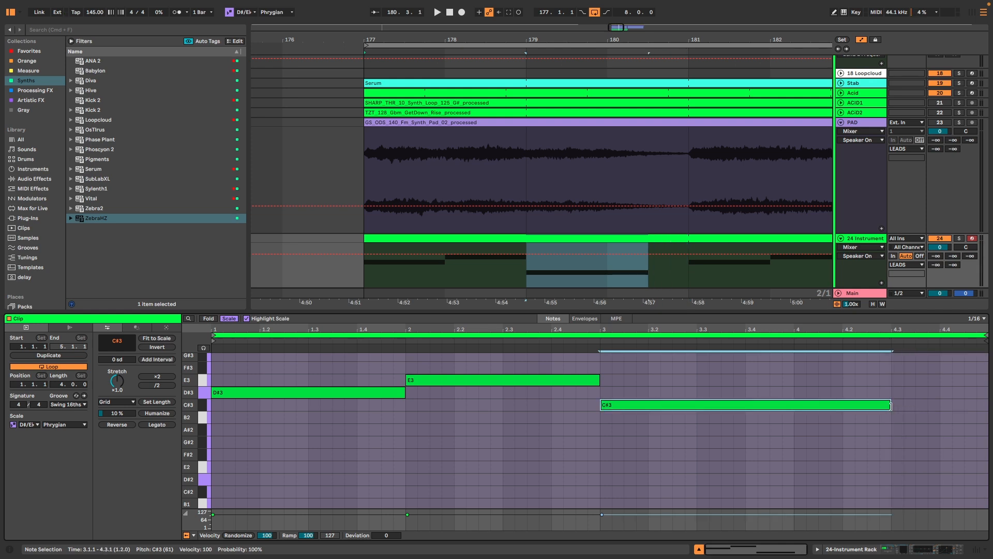
scroll(742, 186, "down", 3)
- Play the ZebraHZ part and set its track's volume to 1.4 dB and its third-row send to -5.3 dB
left_click(657, 171)
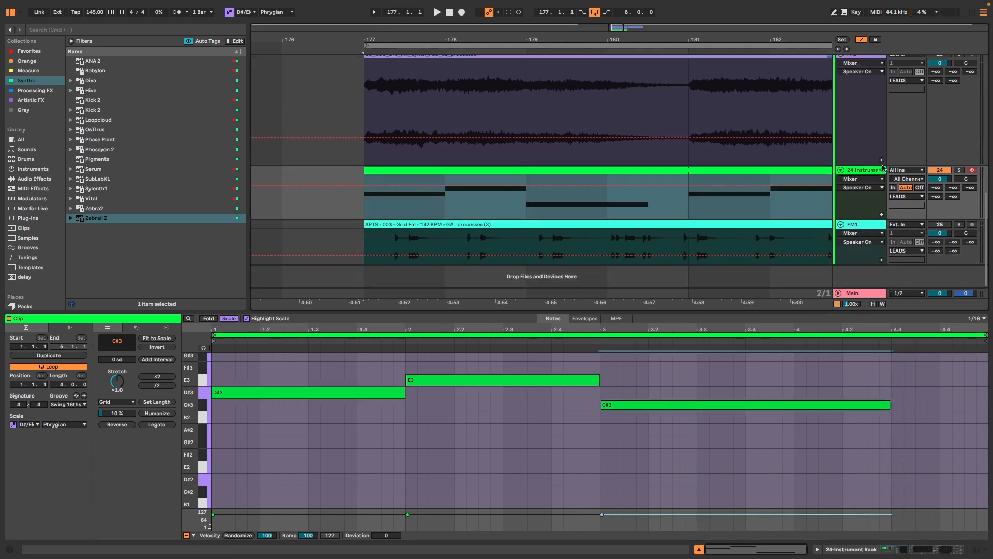
key("space")
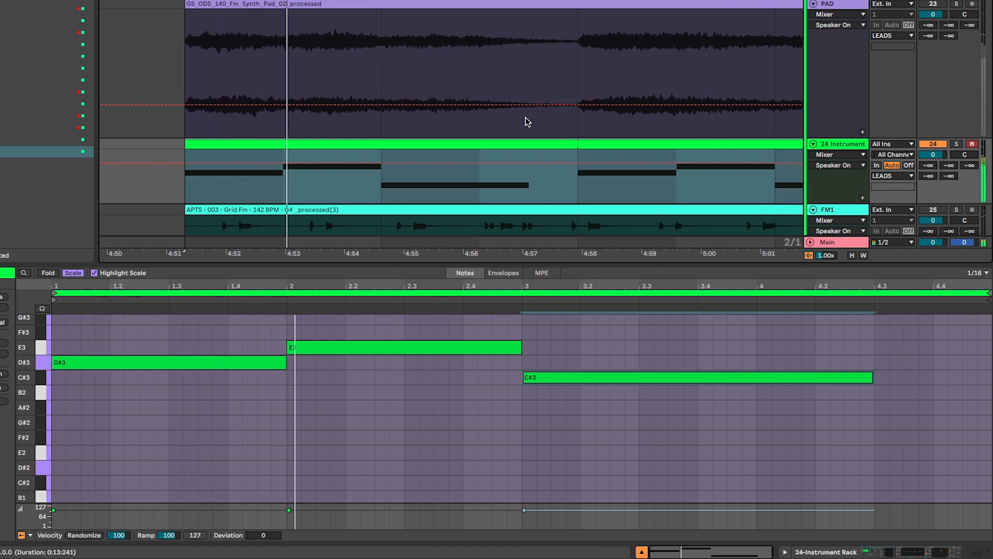
scroll(421, 122, "down", 2)
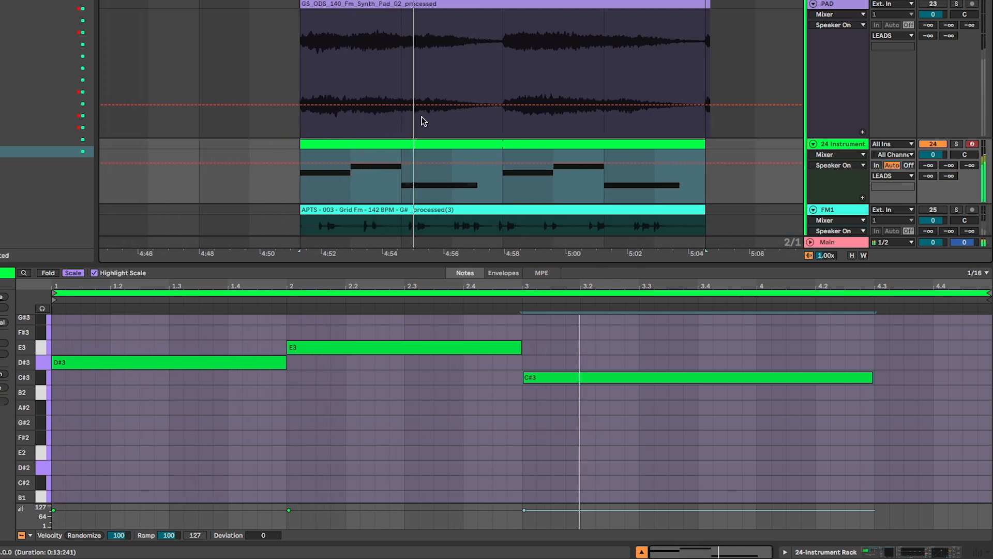
left_click_drag(933, 154, 930, 171)
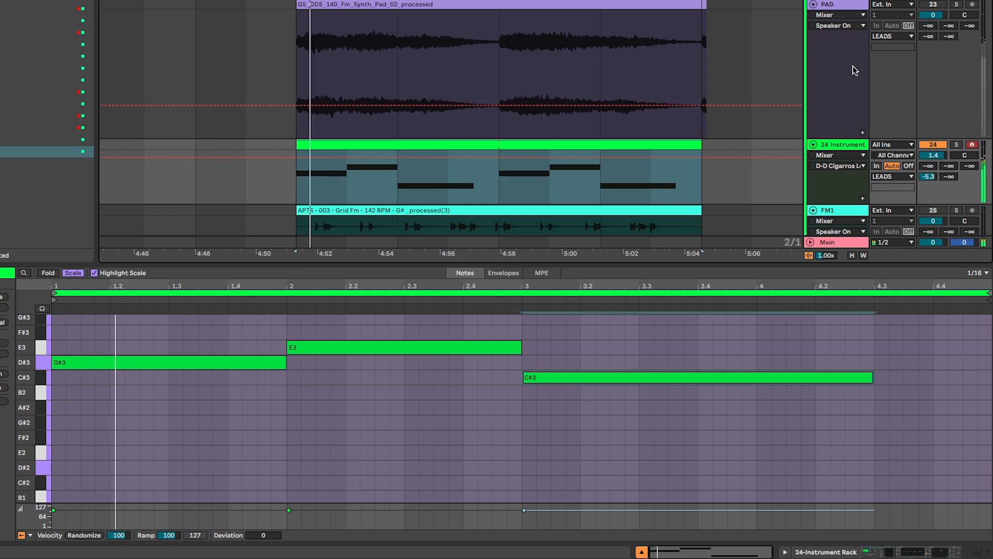
key("space")
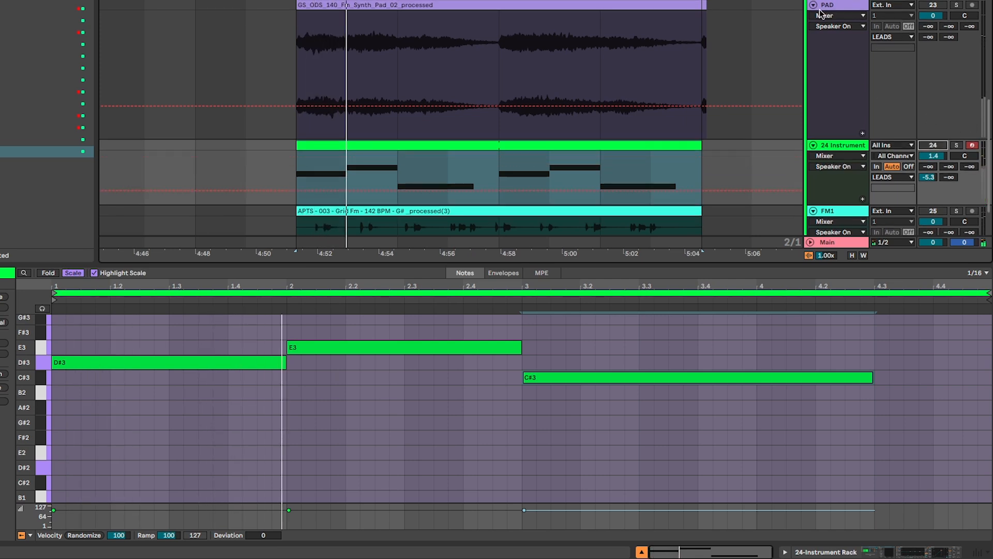
- Collapse the PAD track, activate the FM1 track during playback and open its audio clip
left_click(813, 5)
key("space")
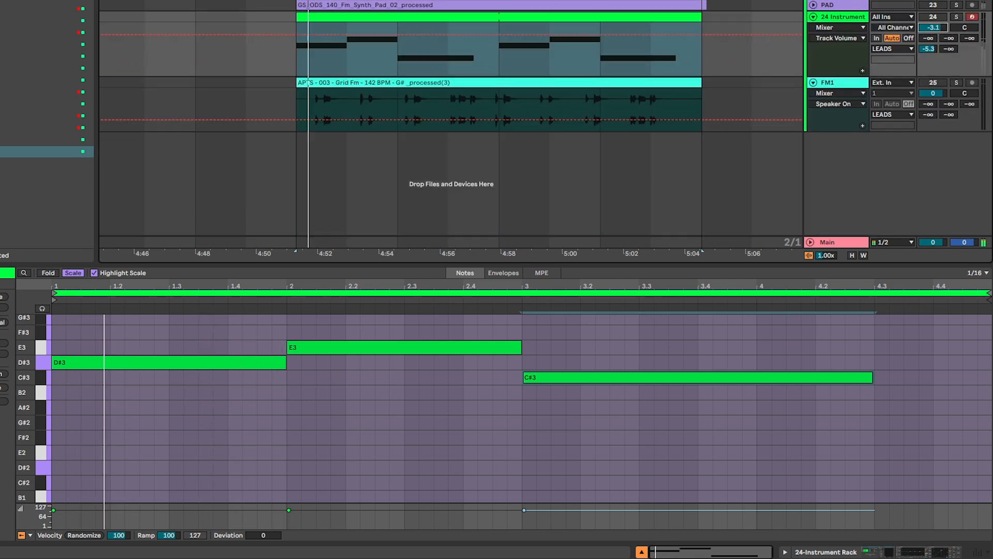
left_click(933, 82)
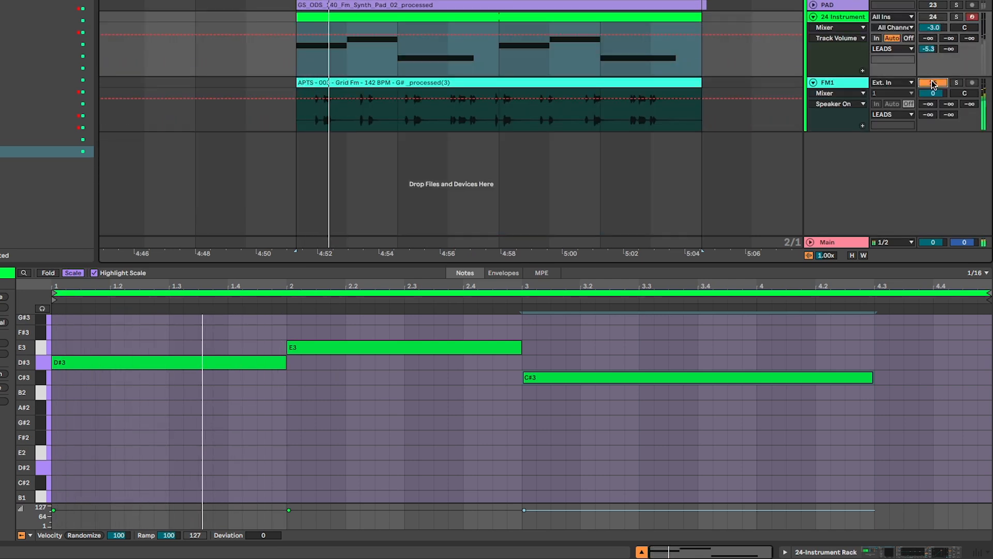
scroll(389, 91, "up", 3)
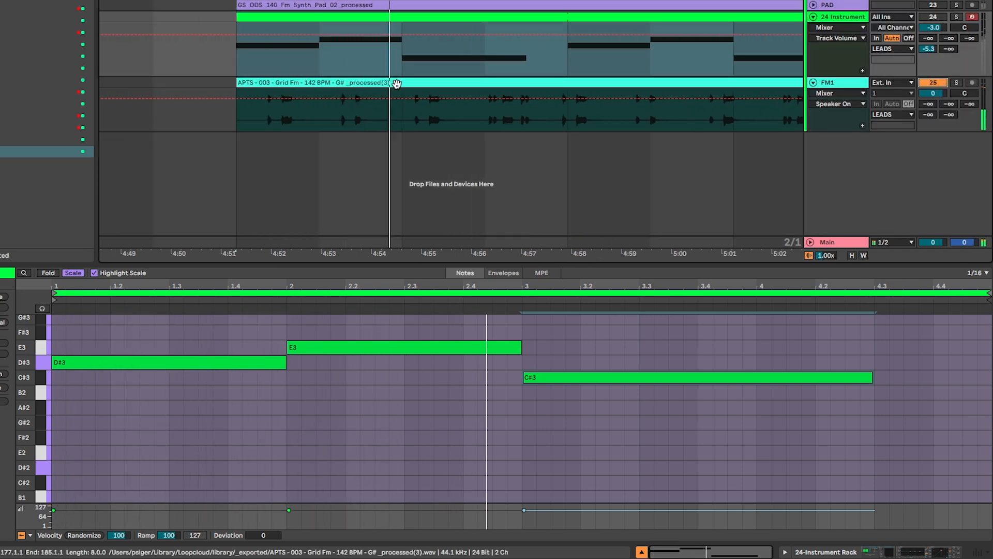
left_click(396, 84)
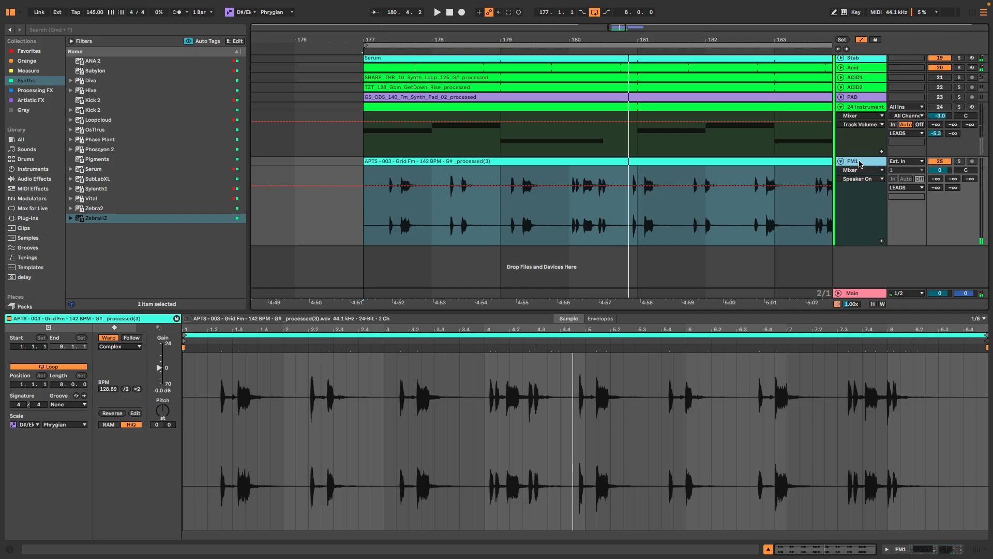
- Insert a MIDI track below the FM1 loop and expand the FM1 audio track
key("super+shift+t")
key("u")
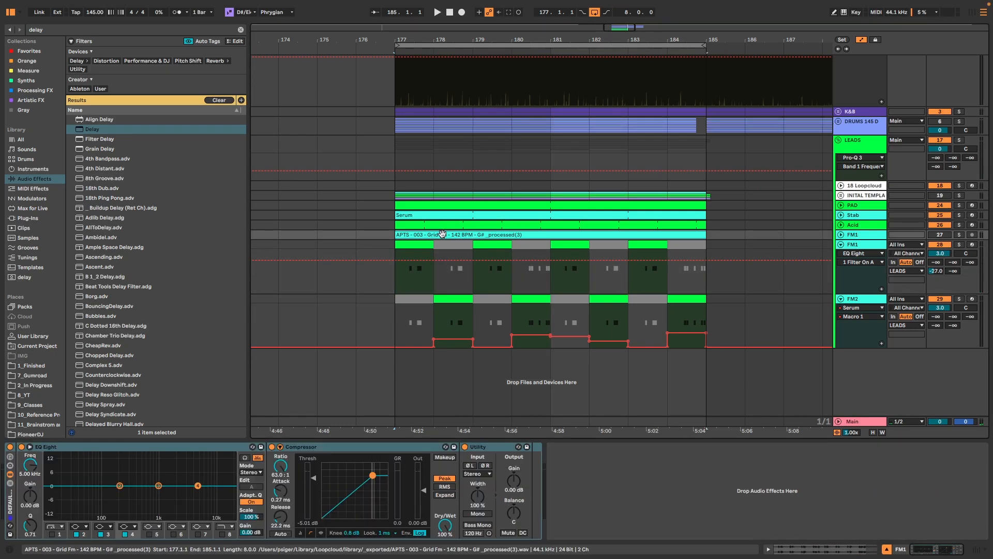
key("u")
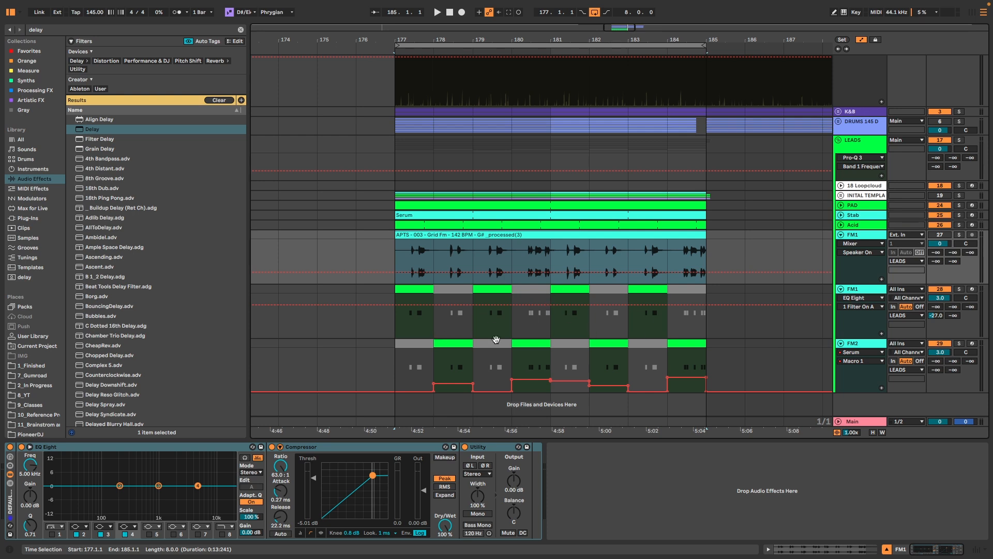
- Examine the effects in the Serum patch of the FM1 MIDI track and close the plug-in window
left_click(416, 290)
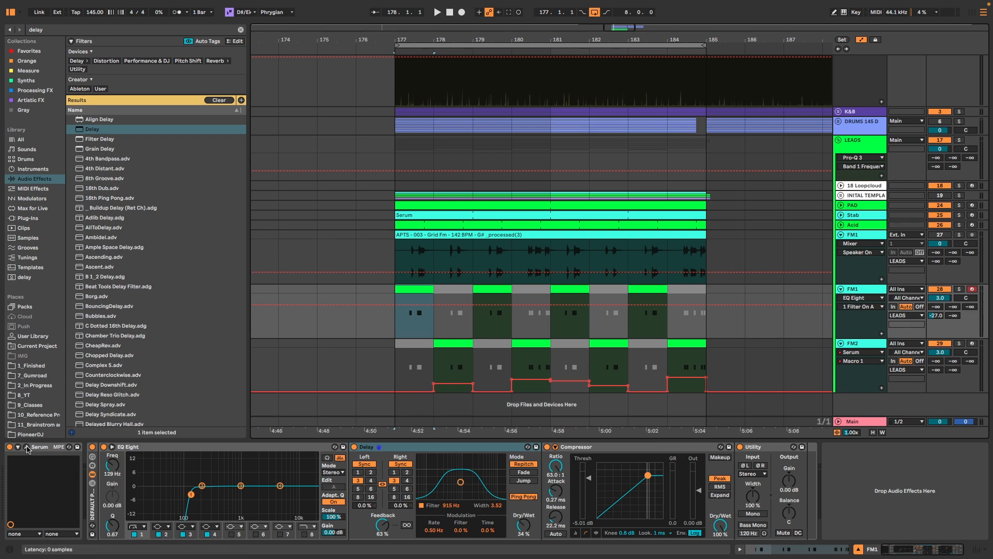
left_click(26, 447)
left_click(327, 31)
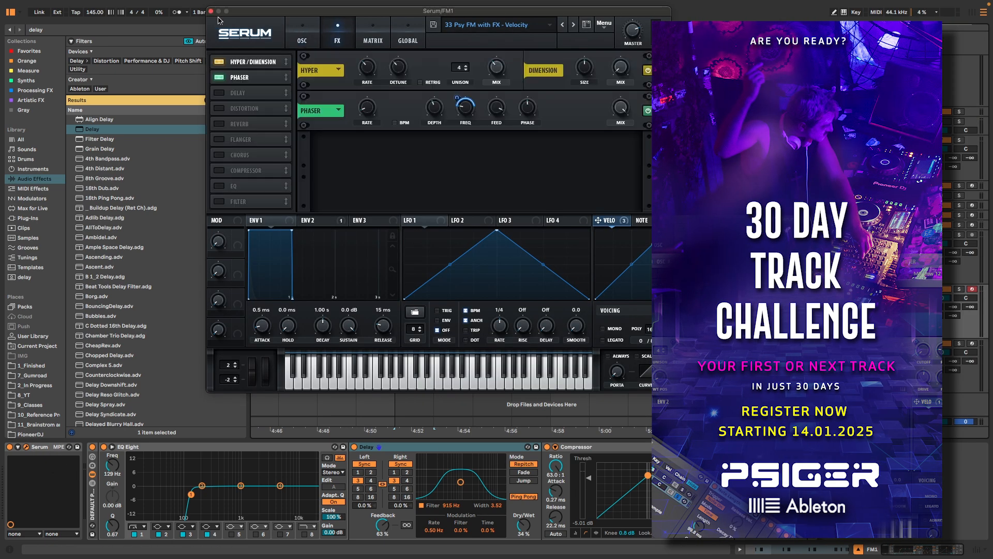
left_click(211, 11)
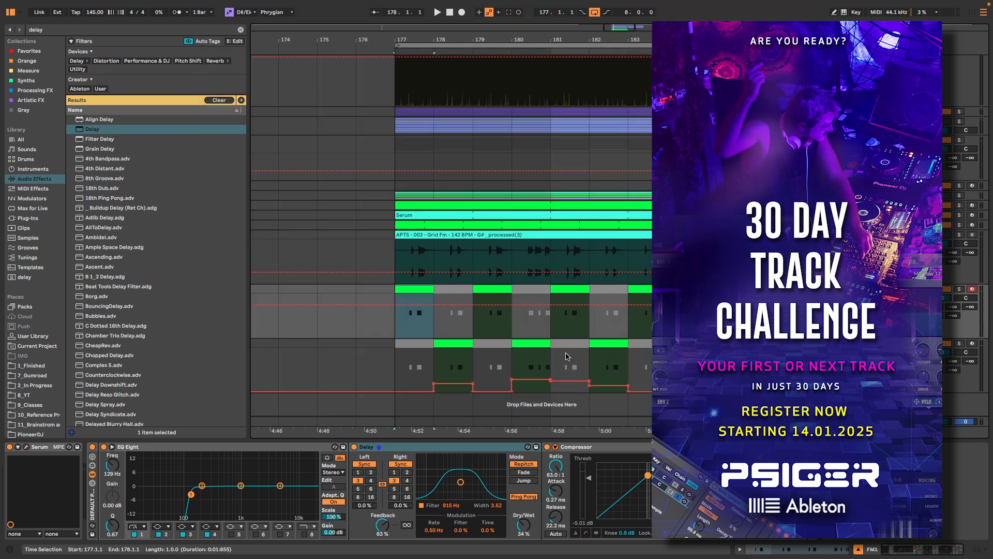
- Examine the FM2 track's Serum patch, checking the modulation matrix and its NoteOn Rand1 source options
left_click(522, 345)
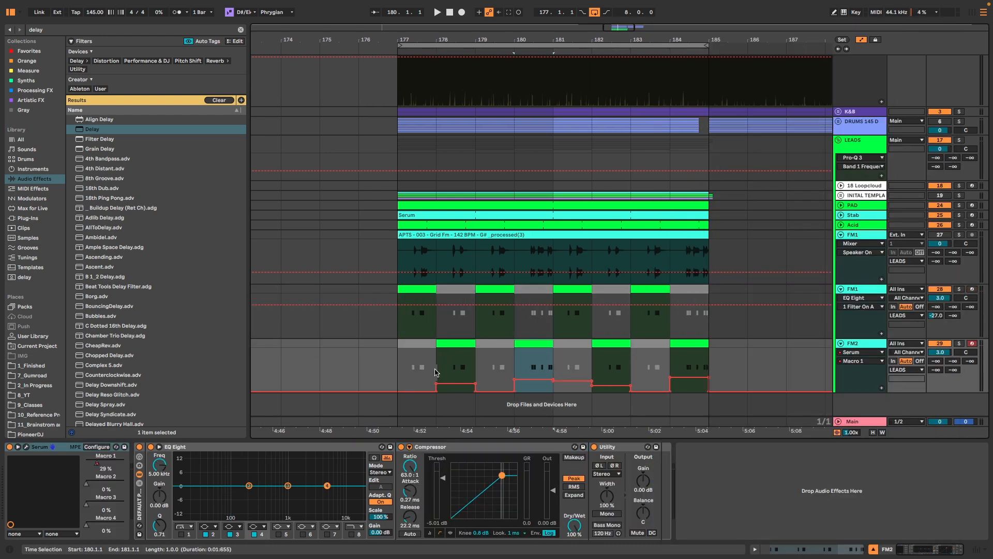
left_click(27, 448)
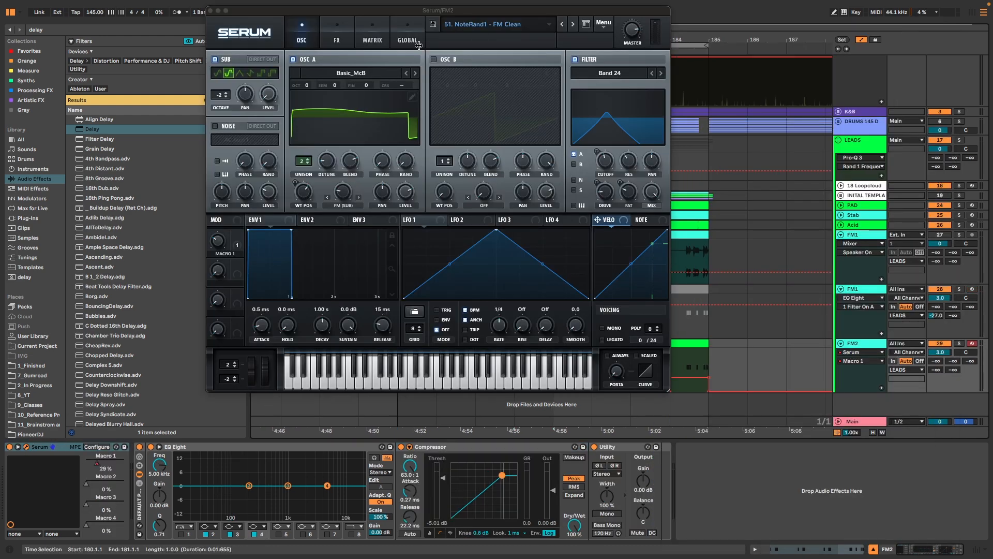
left_click(329, 42)
left_click(367, 41)
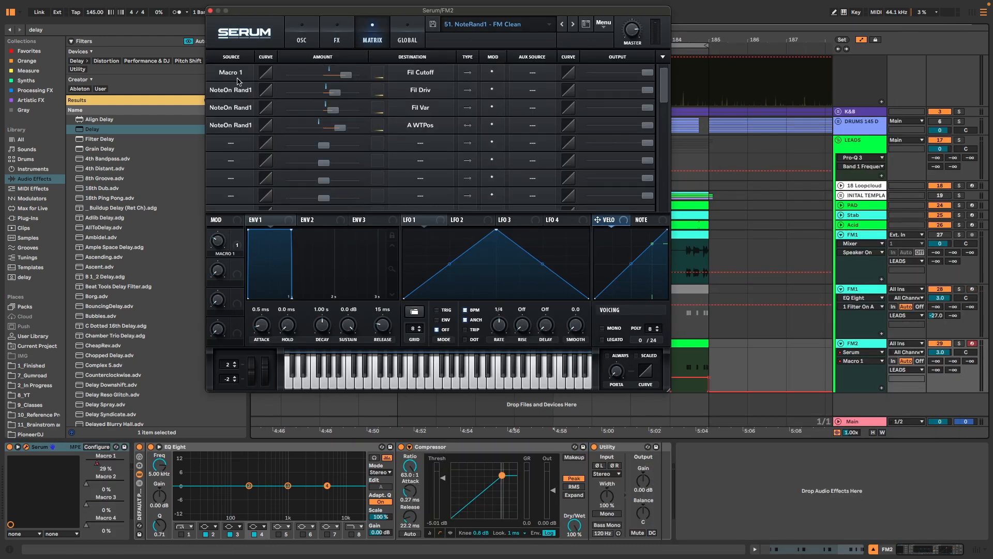
left_click(238, 90)
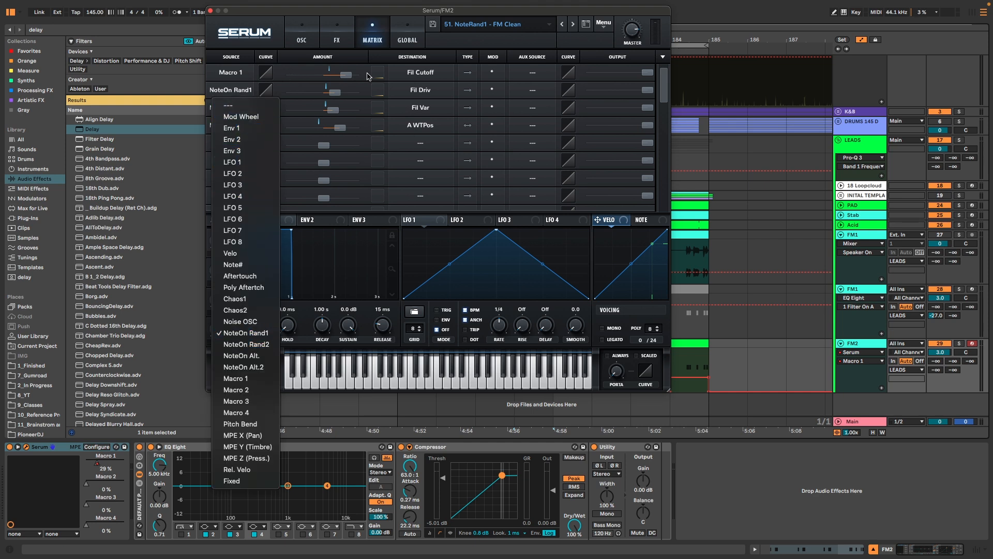
left_click(250, 19)
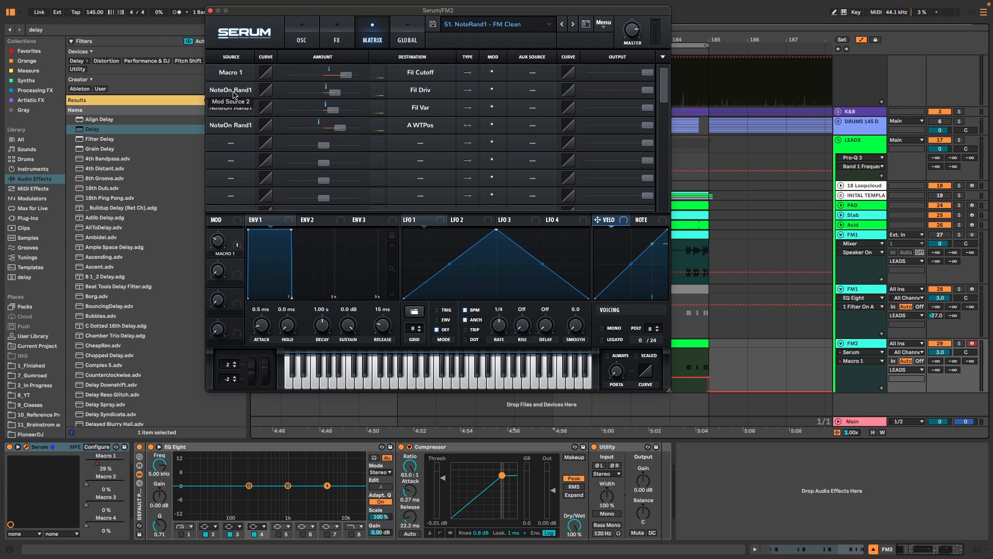
left_click(233, 90)
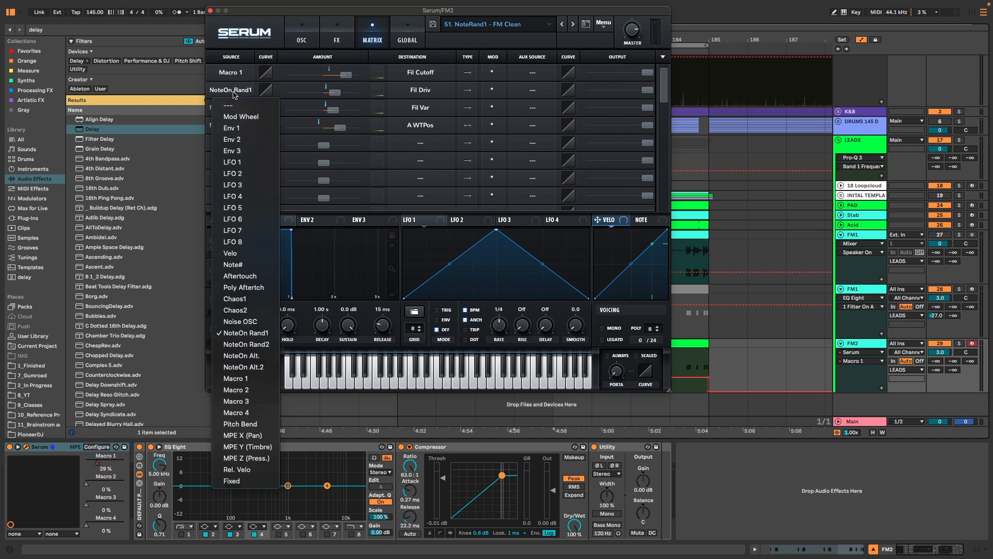
left_click(211, 11)
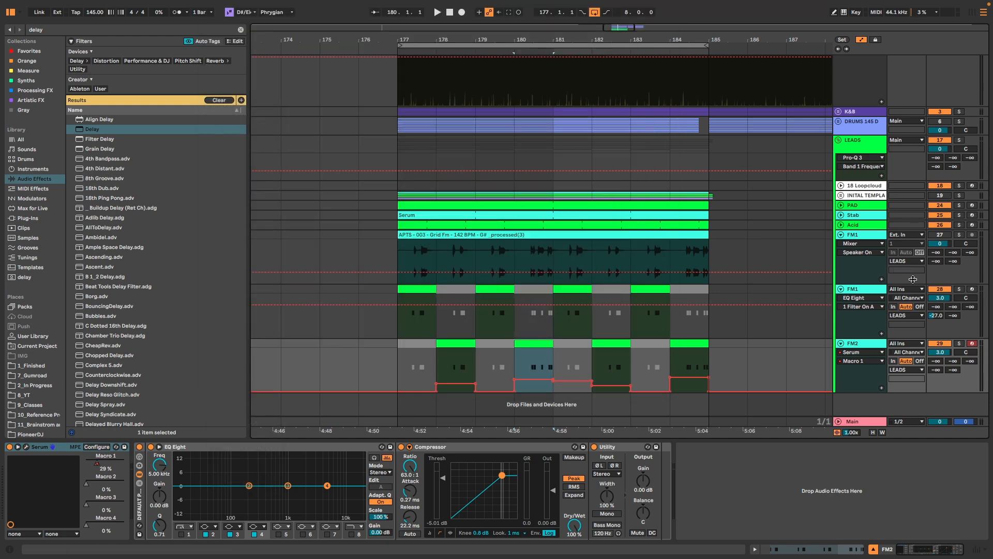
- Collapse the FM1 audio track and play the arrangement with all lead parts
left_click(841, 235)
key("space")
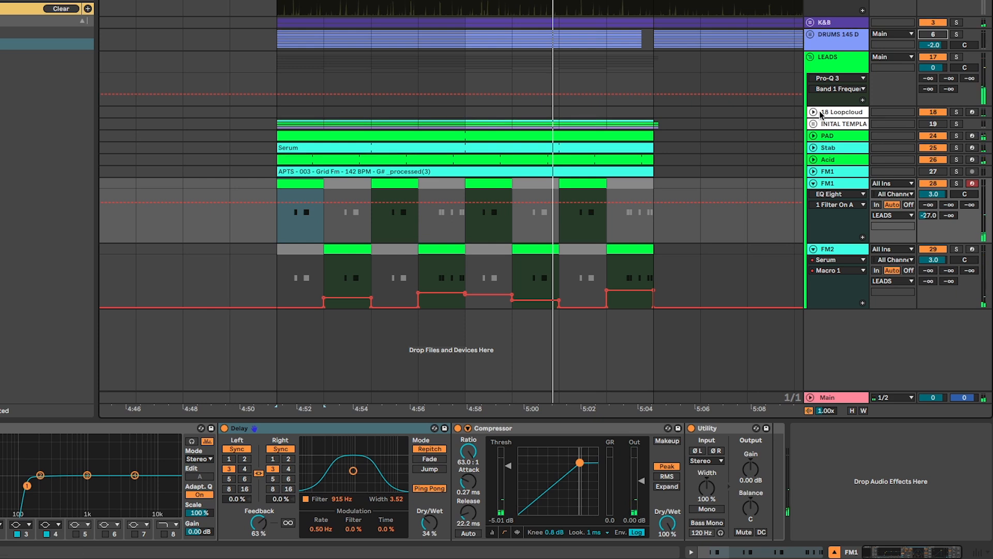
- Solo the INITAL TEMPLATE group, expand it and set its volume to 3.8 dB during playback
left_click(897, 126)
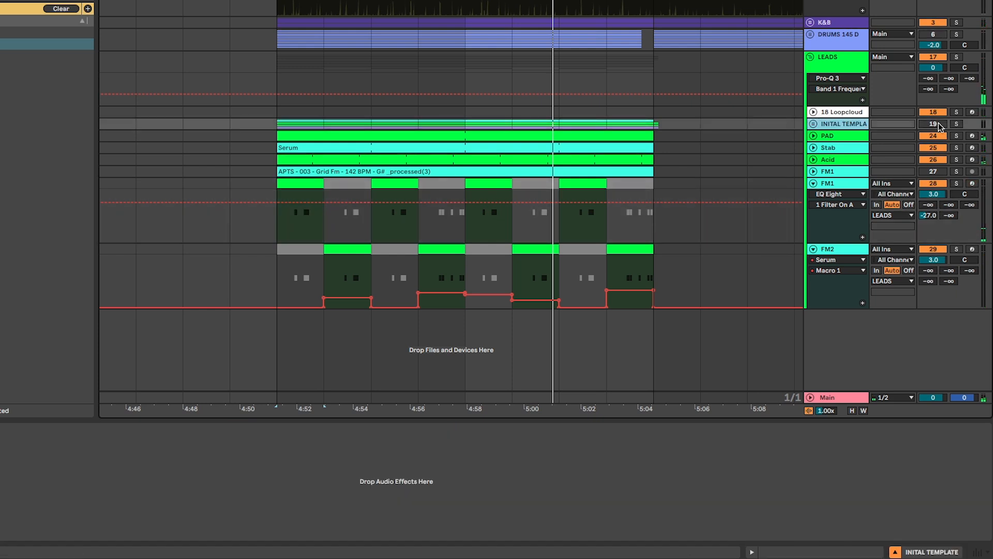
left_click(957, 124)
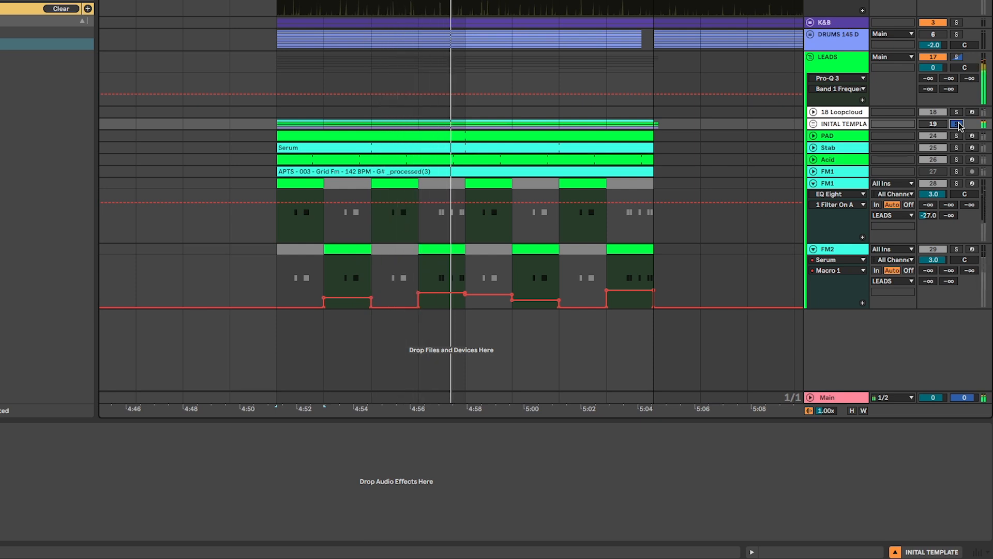
left_click(813, 124)
left_click_drag(933, 134, 933, 124)
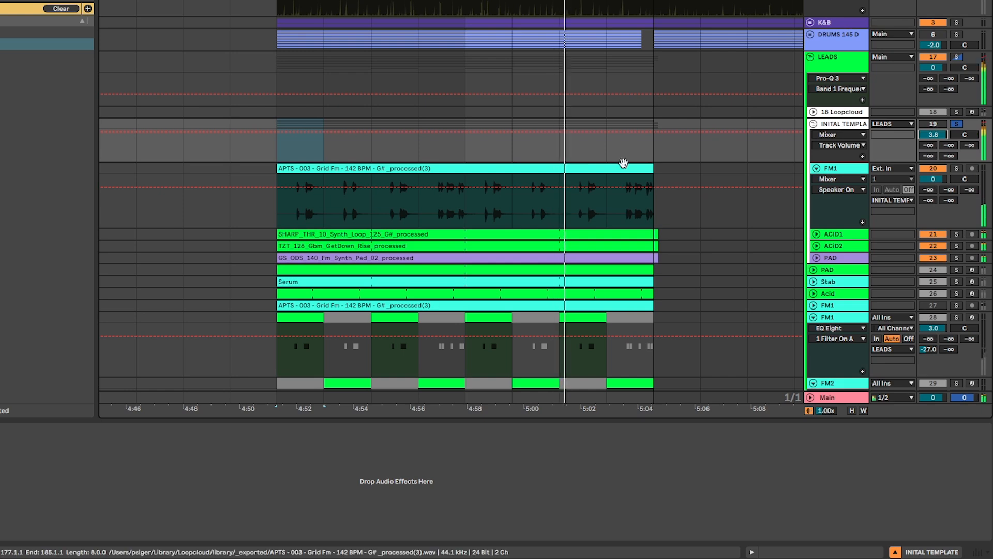